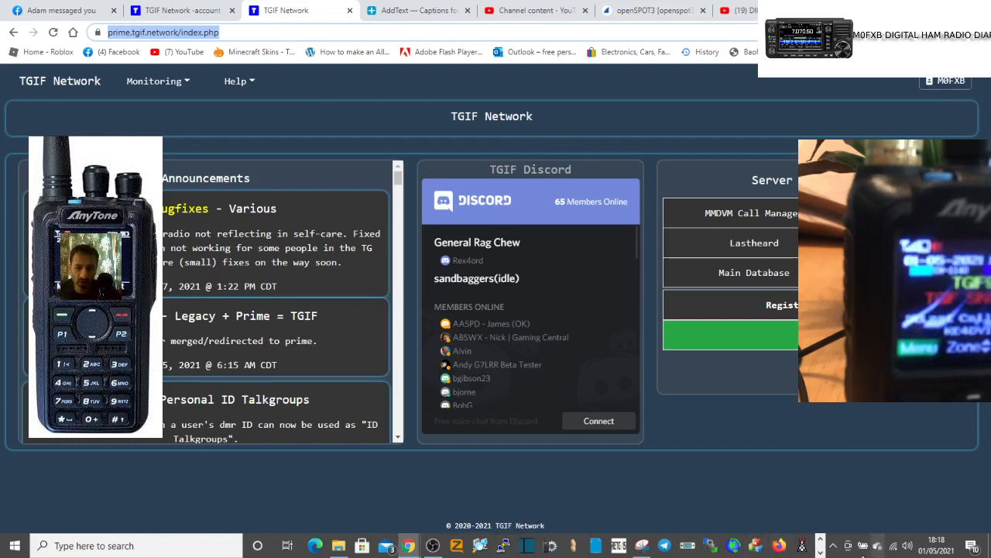
# Switch to the D878UV programming software and save the codeplug, overwriting M0FXB2021 DUAL HAT.rdt
pyautogui.click(821, 552)
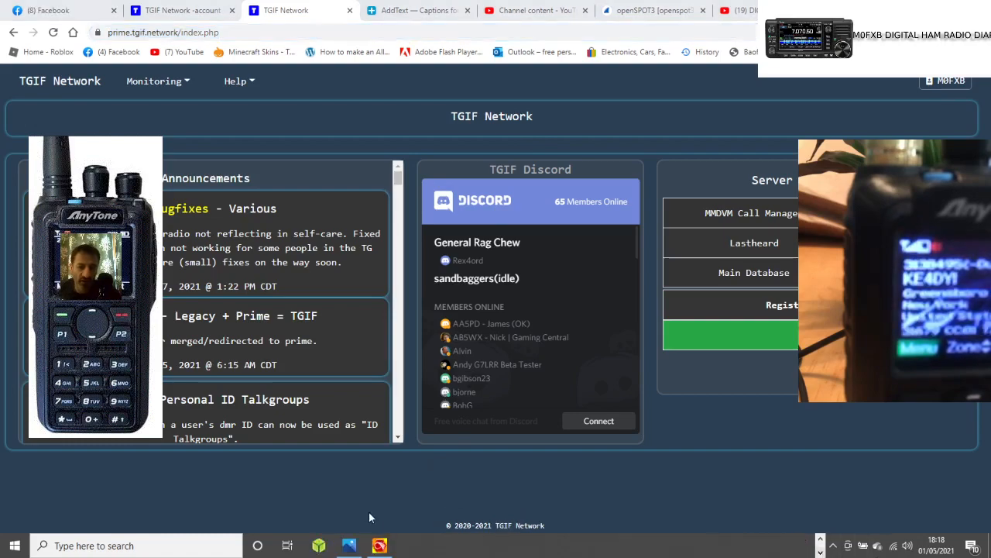
pyautogui.click(380, 545)
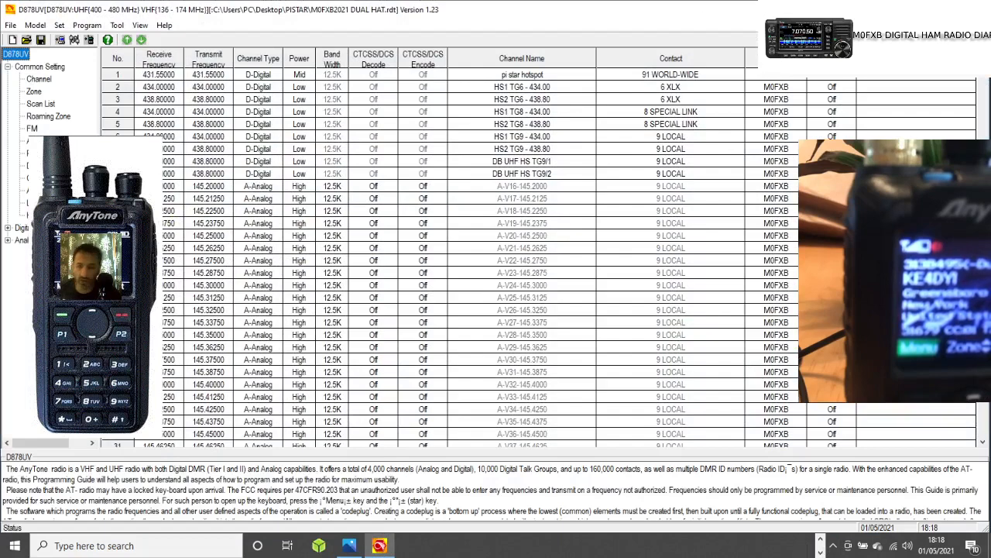
pyautogui.click(41, 41)
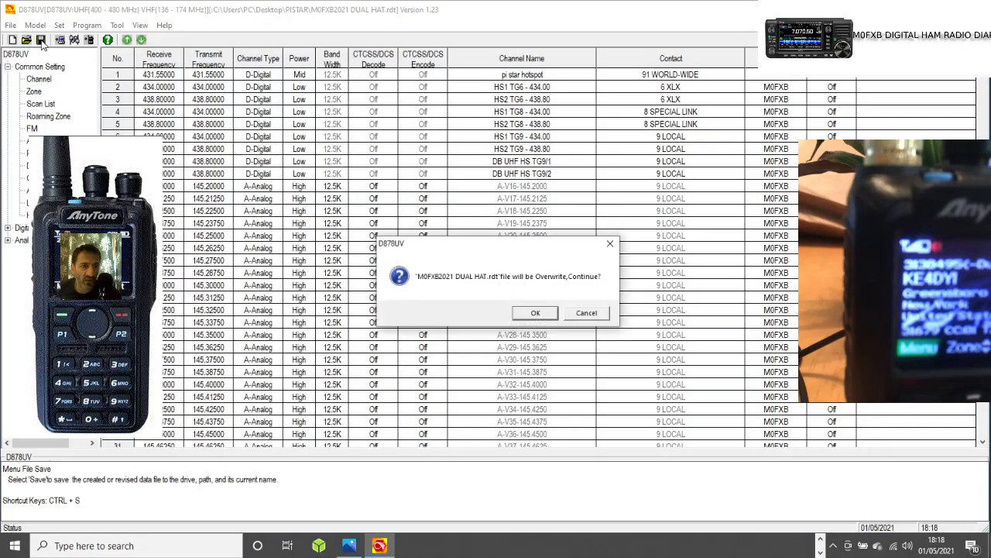
pyautogui.click(536, 312)
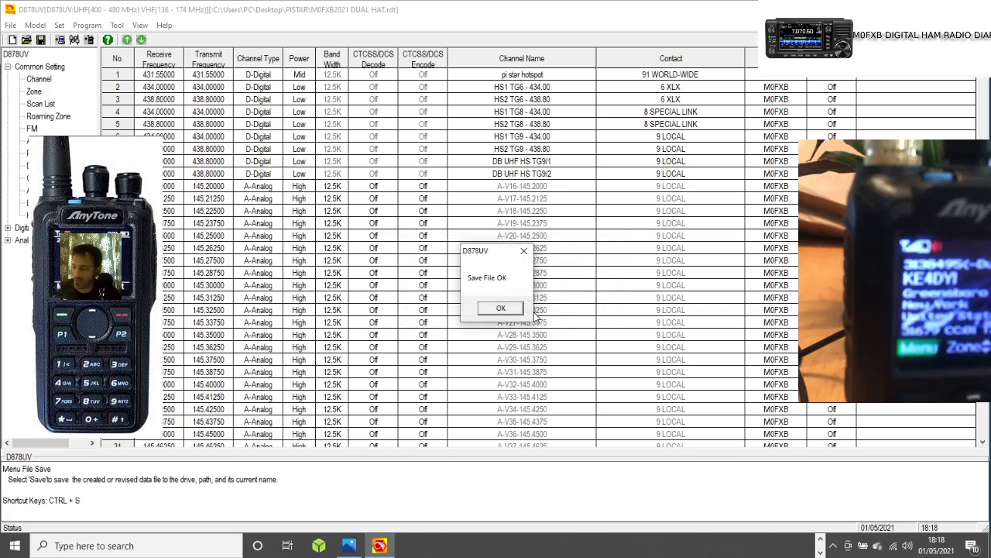
pyautogui.click(504, 309)
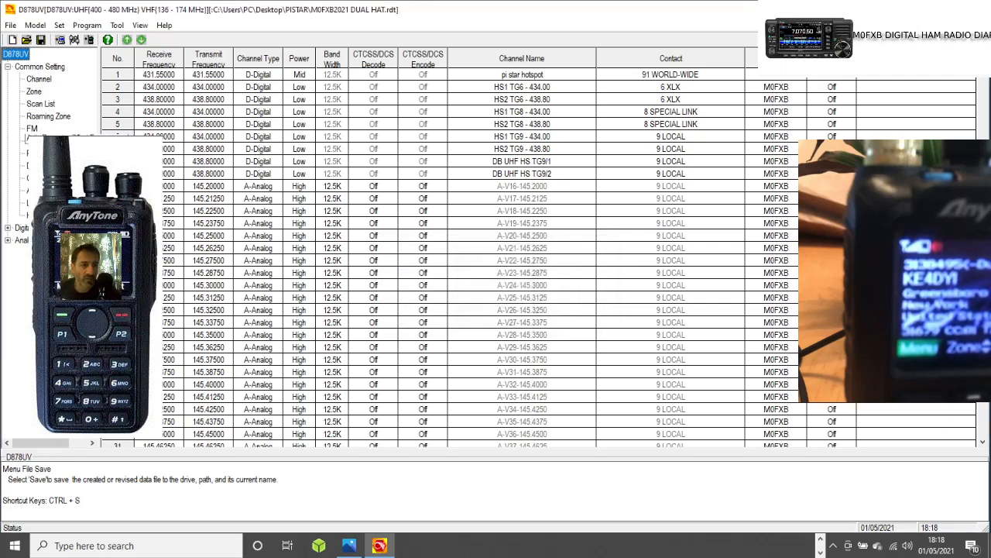
# Show the zone list at the first unused entries after the existing zones
pyautogui.click(35, 92)
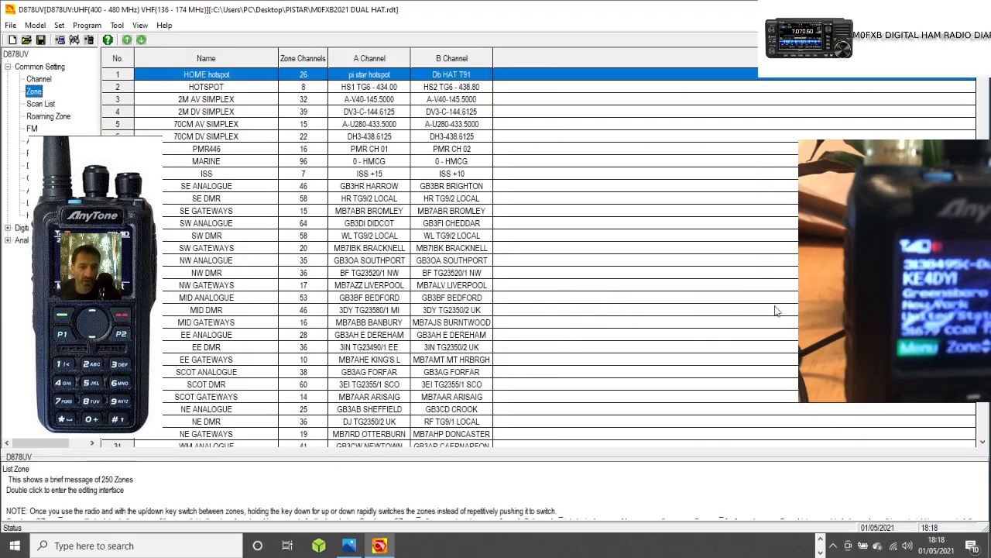
pyautogui.click(984, 130)
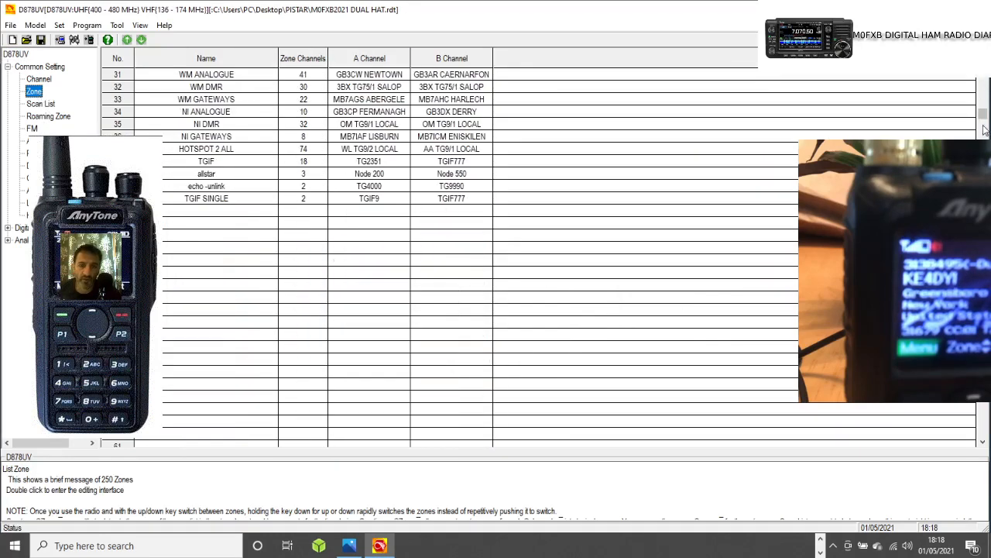
# Try to create a zone named OPENSPOT3 TGIF in entry 42 with the TGIF777 channel selected
pyautogui.doubleClick(226, 212)
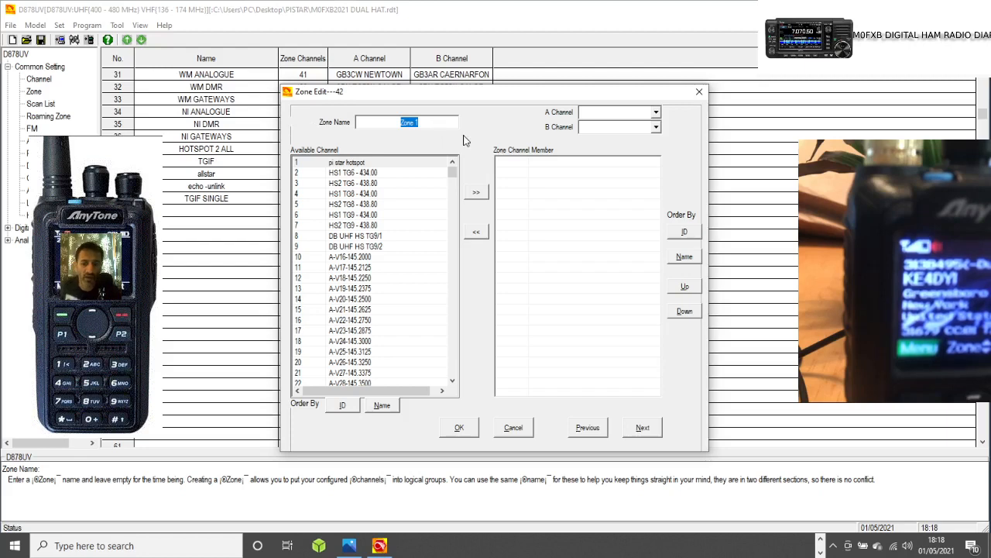
pyautogui.write('OPE')
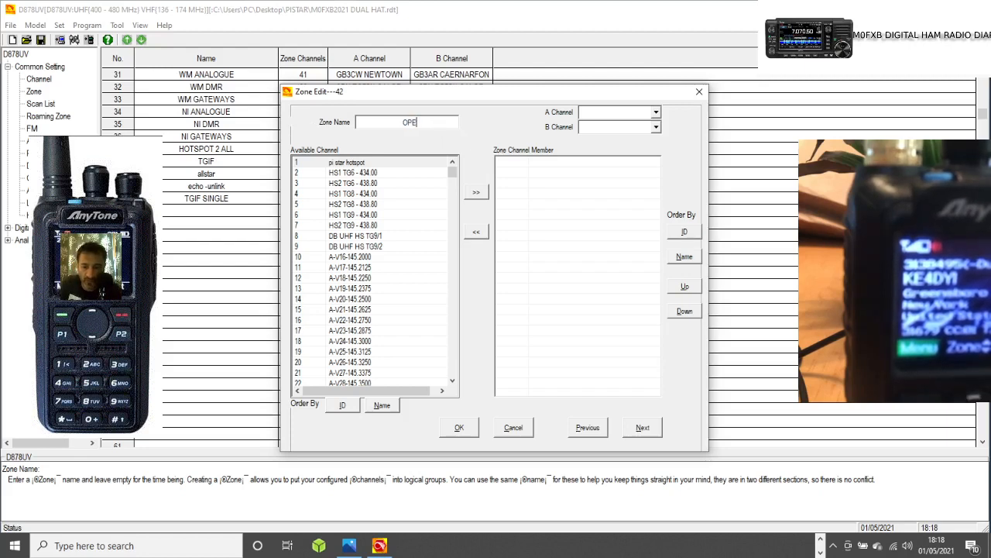
pyautogui.write('NSPOT3 TGIF')
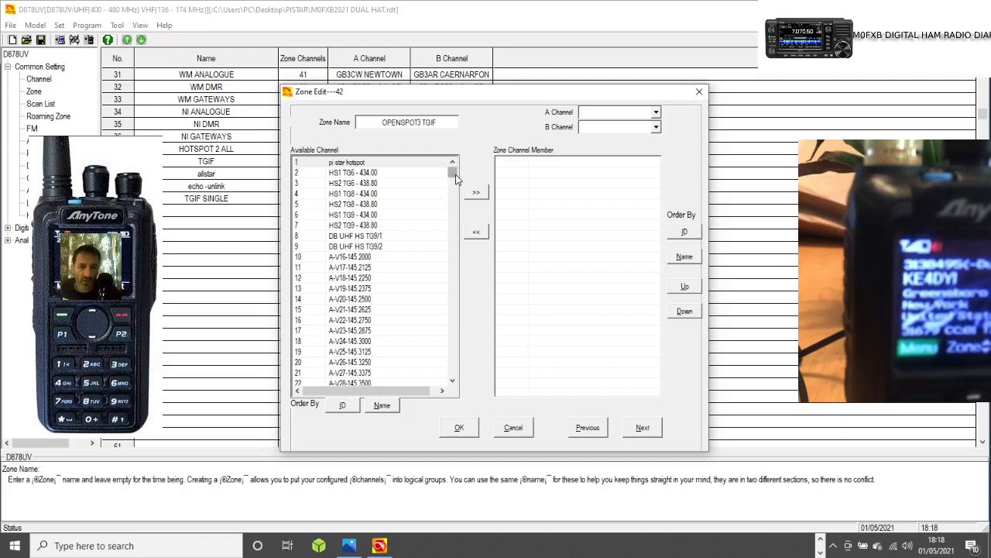
pyautogui.moveTo(456, 174); pyautogui.dragTo(460, 384)
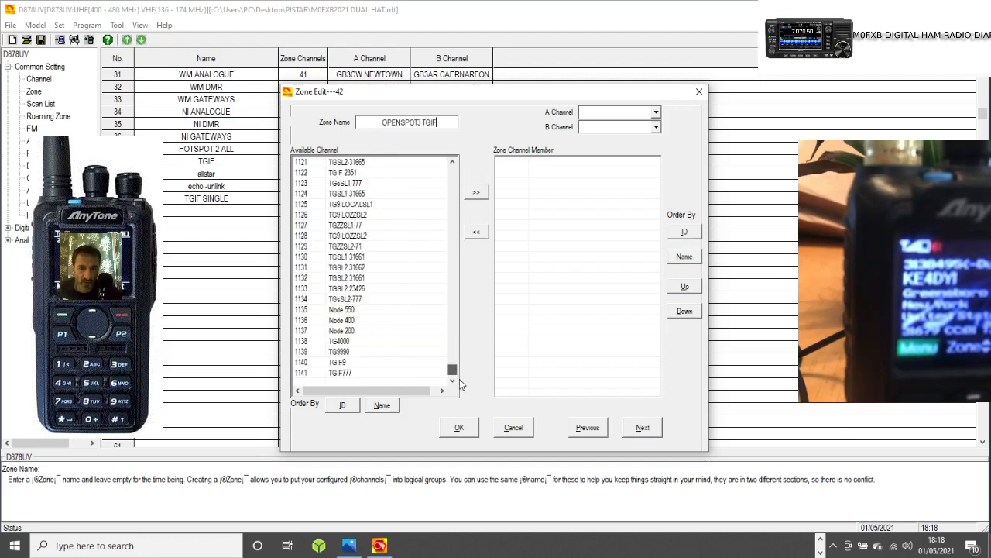
pyautogui.click(353, 374)
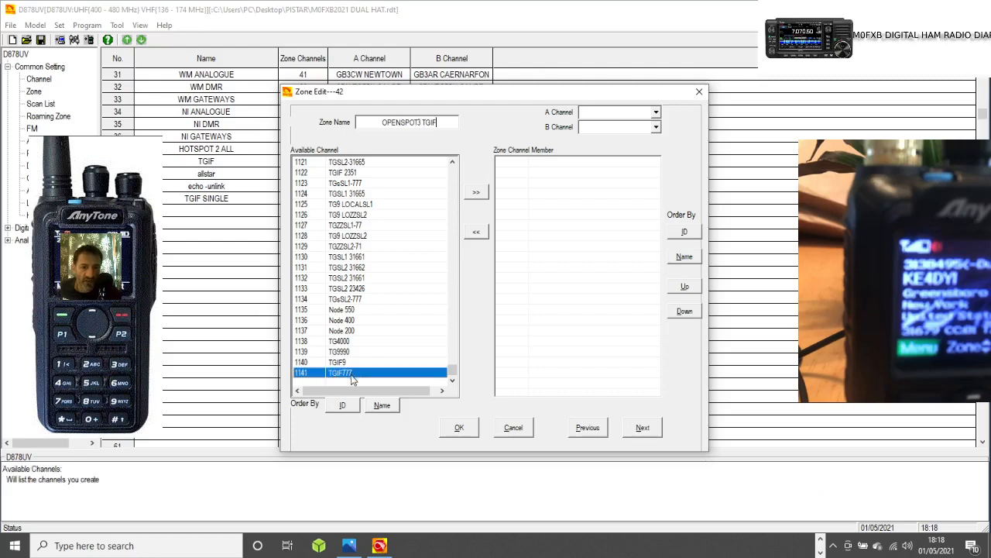
pyautogui.click(465, 434)
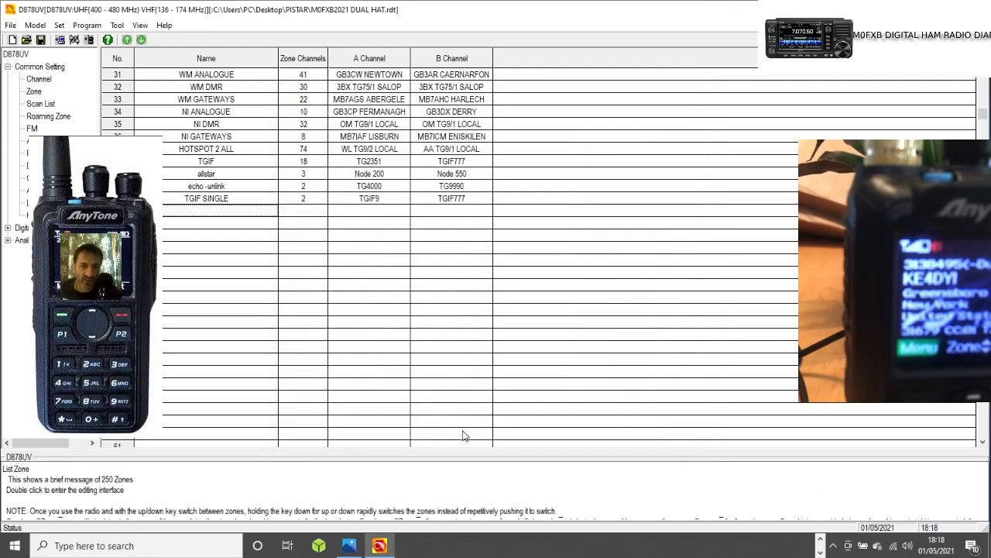
# Create a zone named OPENSPOT 3 TGIF in entry 42 with TGIF777 as its member channel
pyautogui.doubleClick(235, 215)
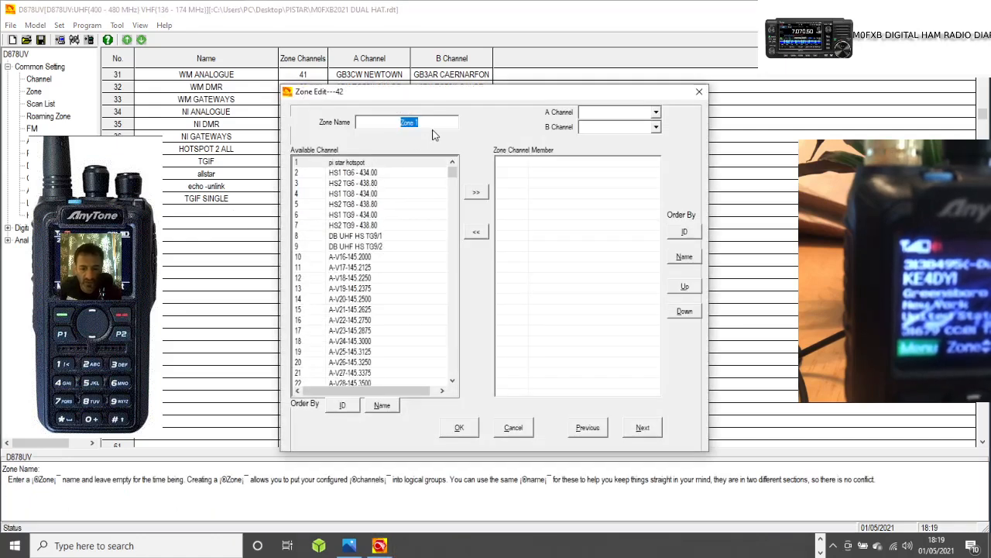
pyautogui.write('OPENSPOT 3 TGIF')
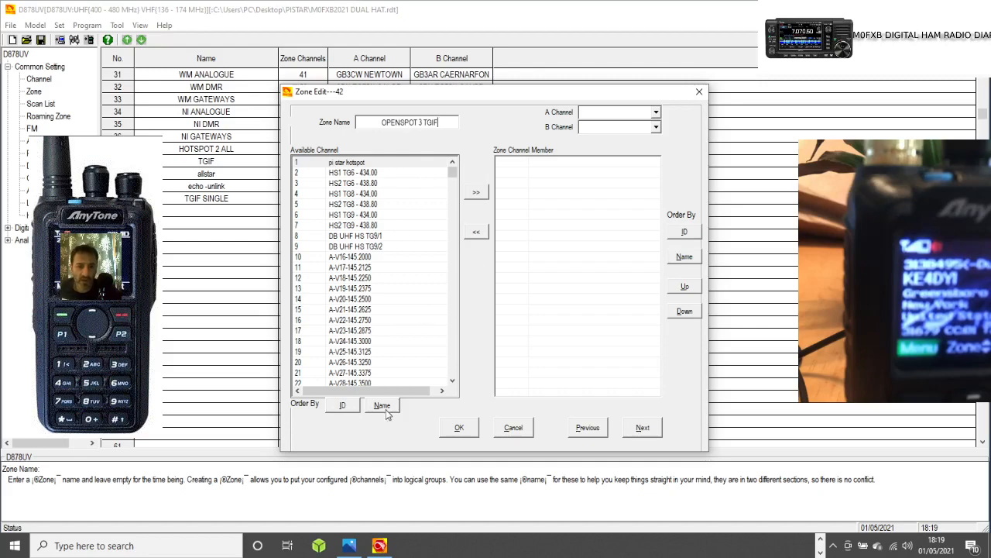
pyautogui.moveTo(456, 172); pyautogui.dragTo(353, 376)
pyautogui.click(353, 375)
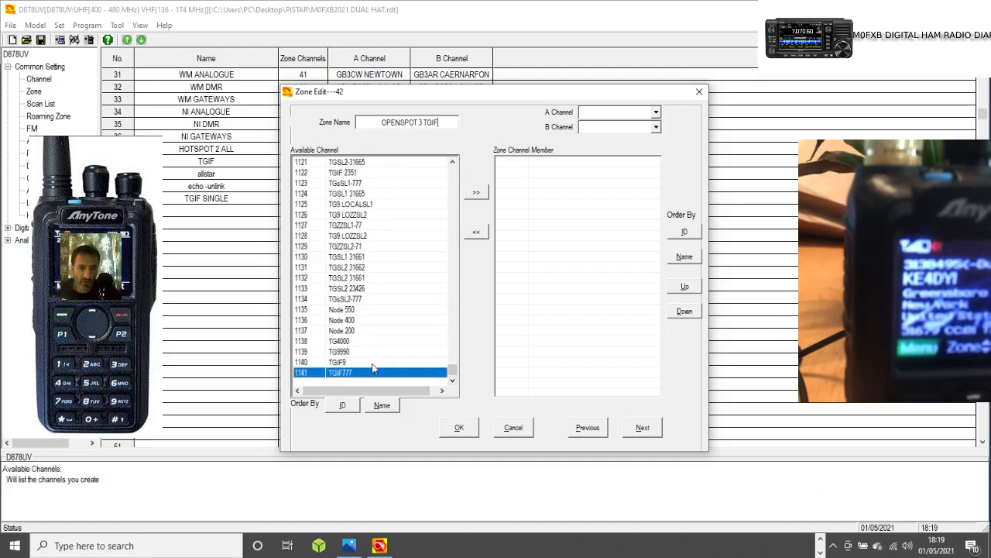
pyautogui.click(477, 192)
pyautogui.click(459, 427)
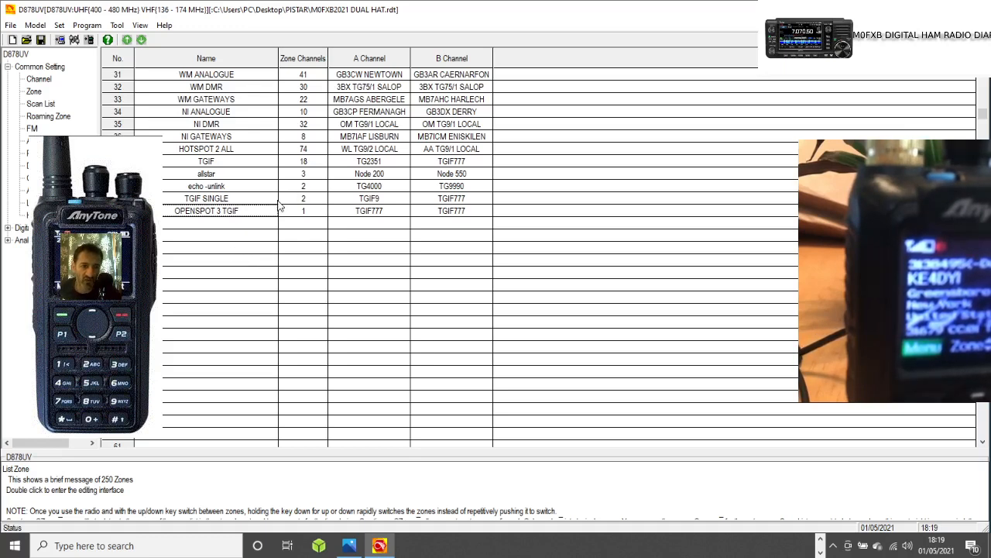
# In the channel list, copy the TGIF9 channel and paste it into the first empty row after TGIF777
pyautogui.click(42, 80)
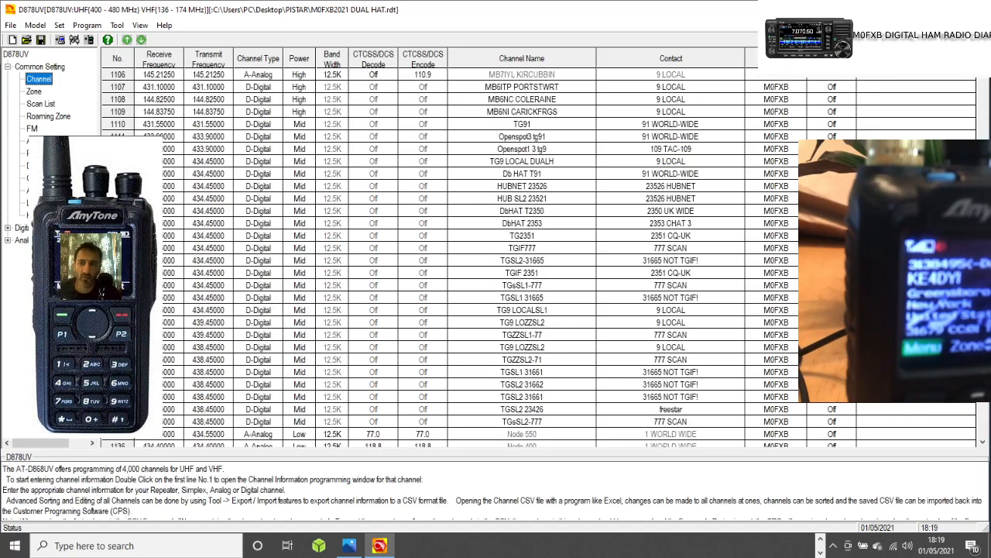
pyautogui.scroll(-15, 495, 256)
pyautogui.scroll(10, 495, 256)
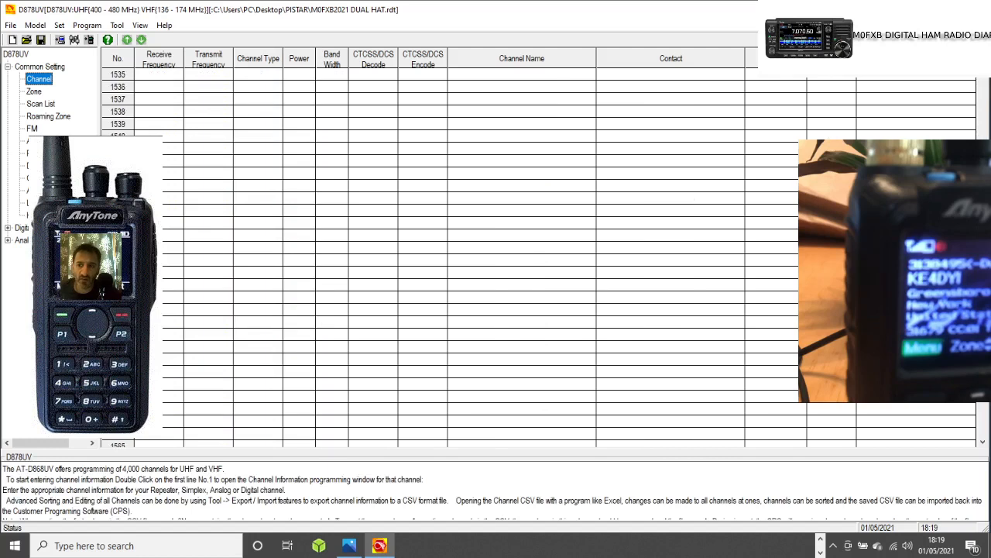
pyautogui.scroll(10, 496, 256)
pyautogui.scroll(10, 495, 255)
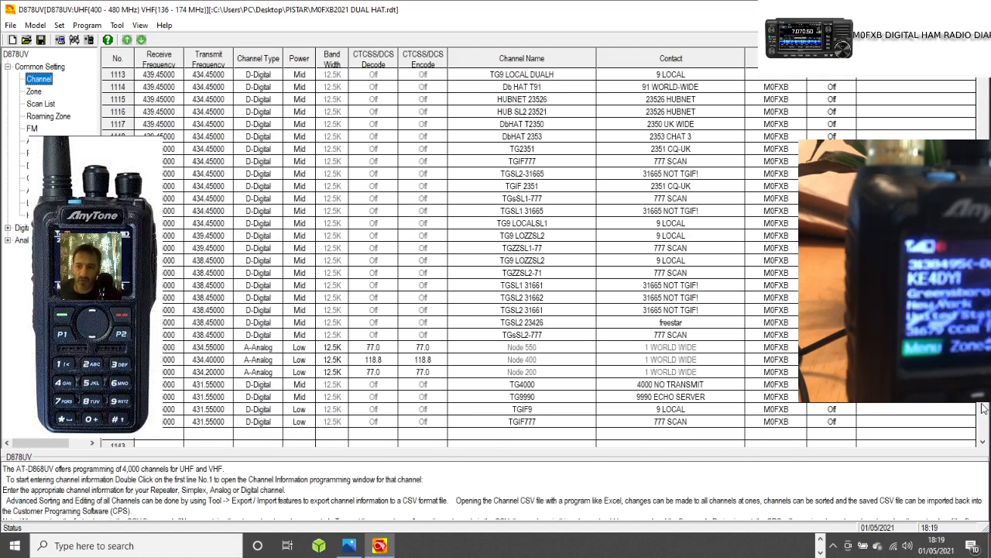
pyautogui.click(982, 441)
pyautogui.doubleClick(982, 442)
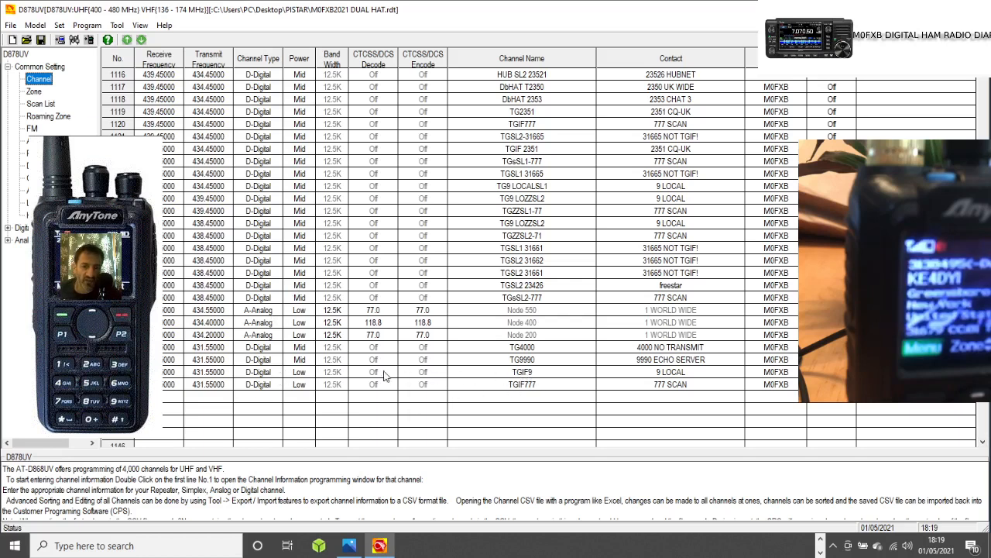
pyautogui.click(356, 377)
pyautogui.rightClick(355, 373)
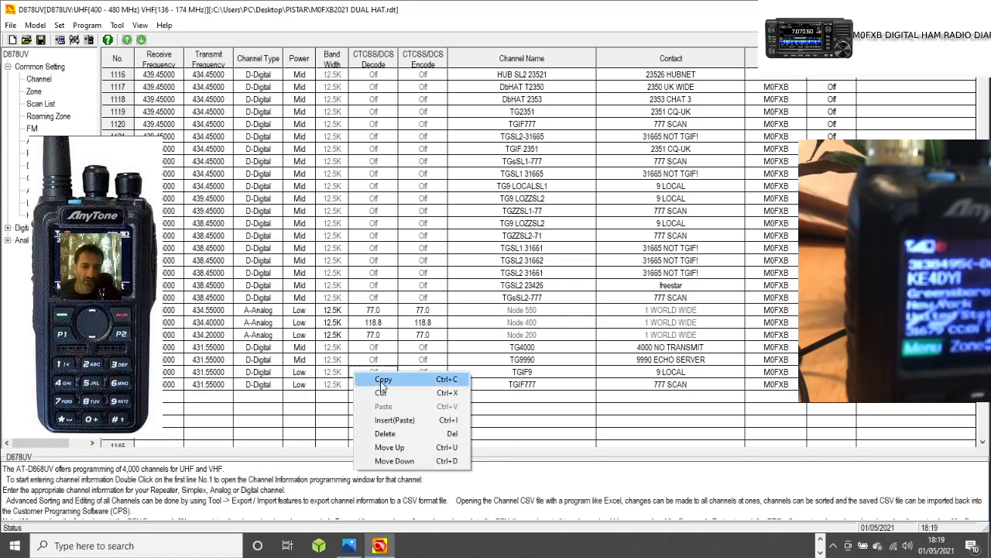
pyautogui.click(382, 379)
pyautogui.click(369, 397)
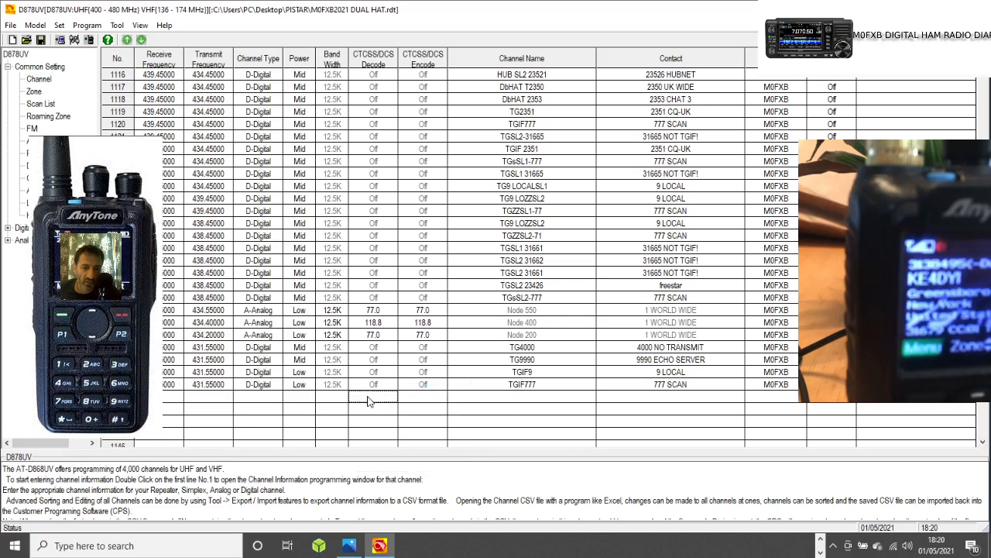
pyautogui.rightClick(368, 400)
pyautogui.click(396, 430)
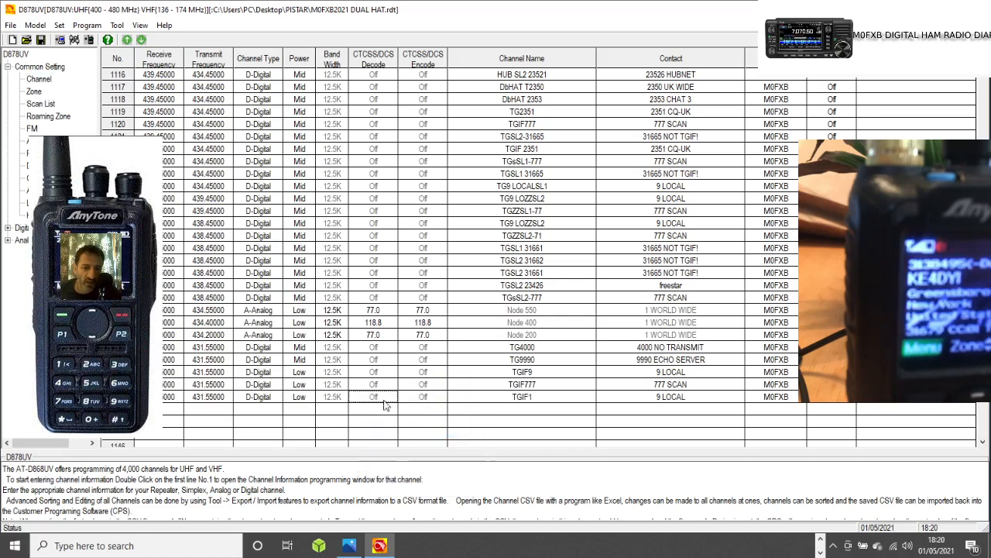
# Copy the 431.55 MHz TGIF777 channel and paste it into the empty row below the TGIF9 duplicate
pyautogui.click(387, 386)
pyautogui.rightClick(392, 387)
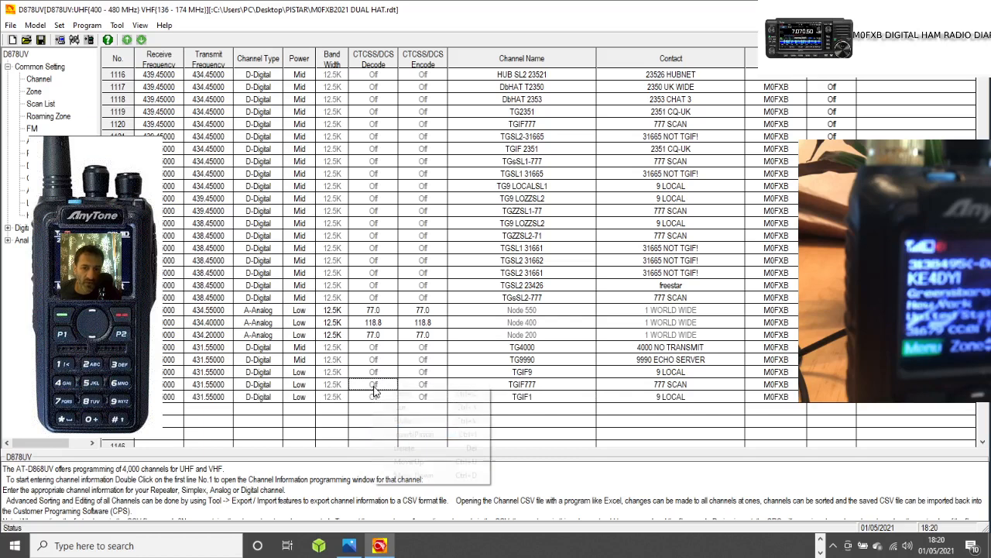
pyautogui.click(402, 393)
pyautogui.click(375, 411)
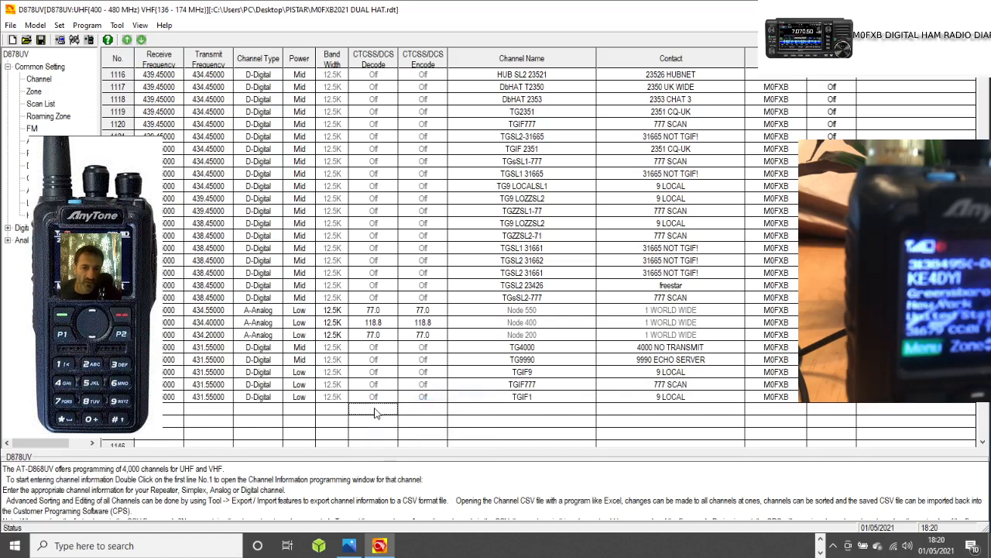
pyautogui.rightClick(375, 411)
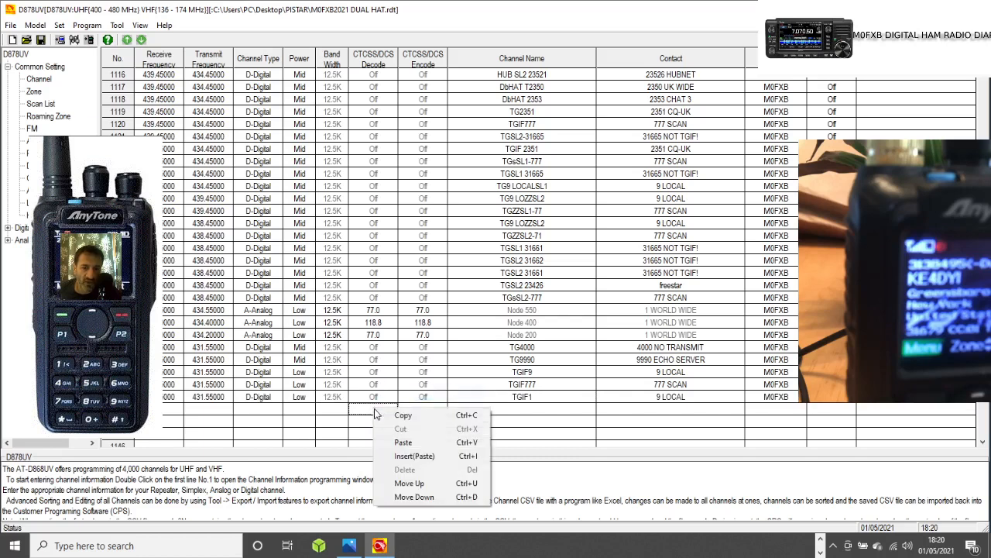
pyautogui.click(410, 443)
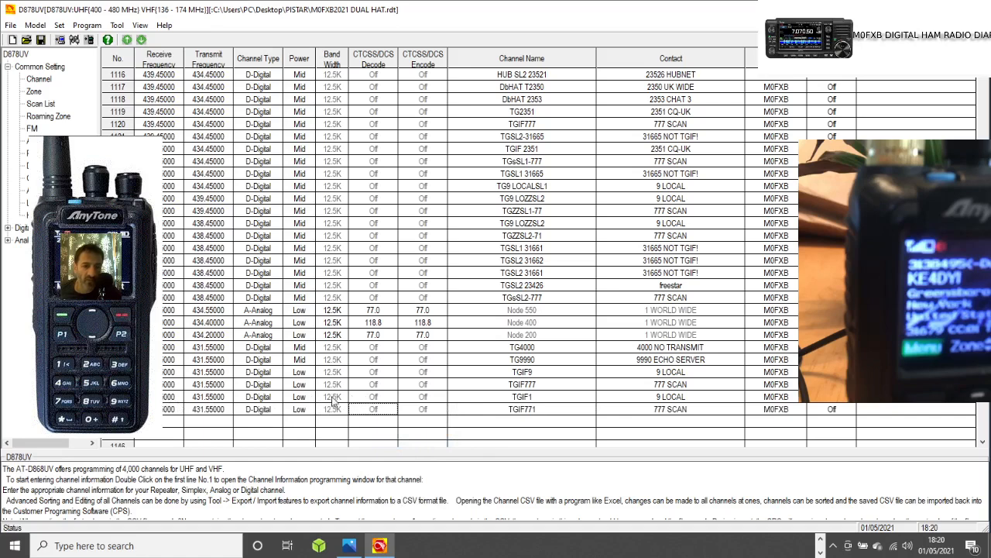
# Set both the receive and transmit frequency of the duplicated TGIF9 channel, number 1142, to 433.900
pyautogui.doubleClick(372, 398)
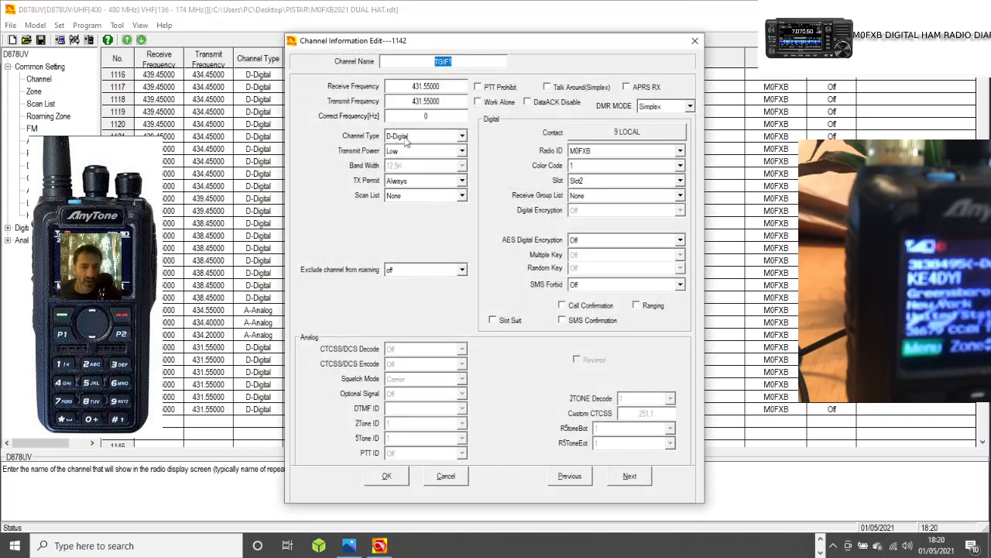
pyautogui.doubleClick(430, 87)
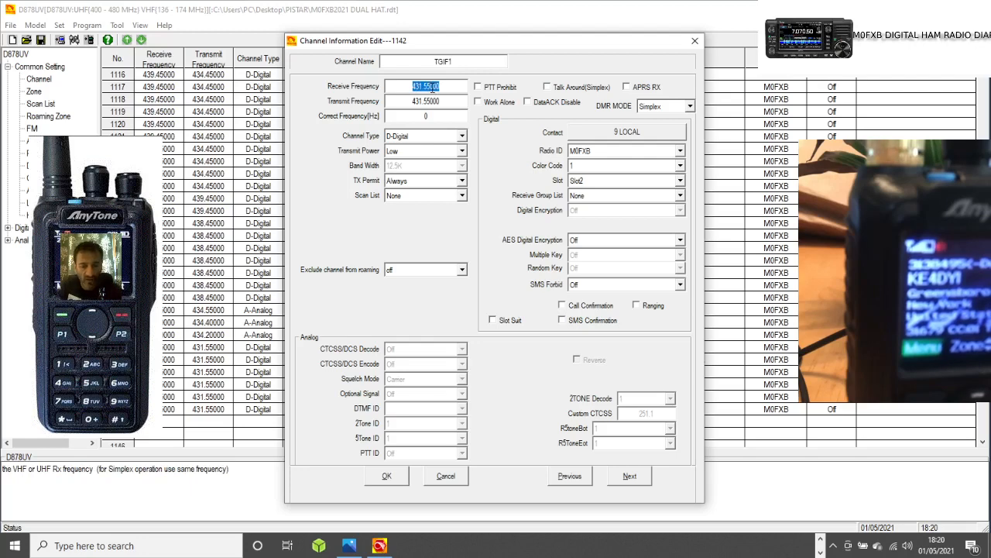
pyautogui.write('433.9')
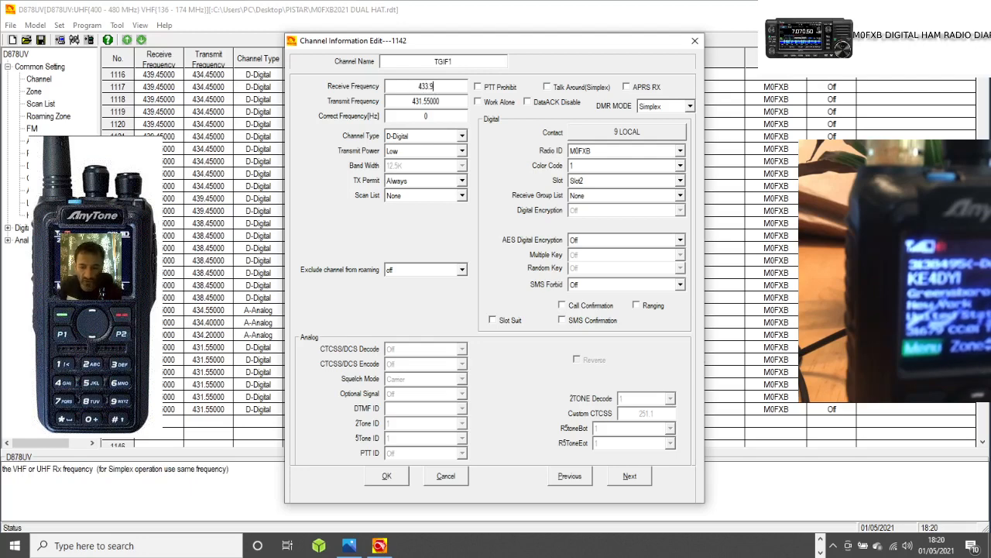
pyautogui.write('00')
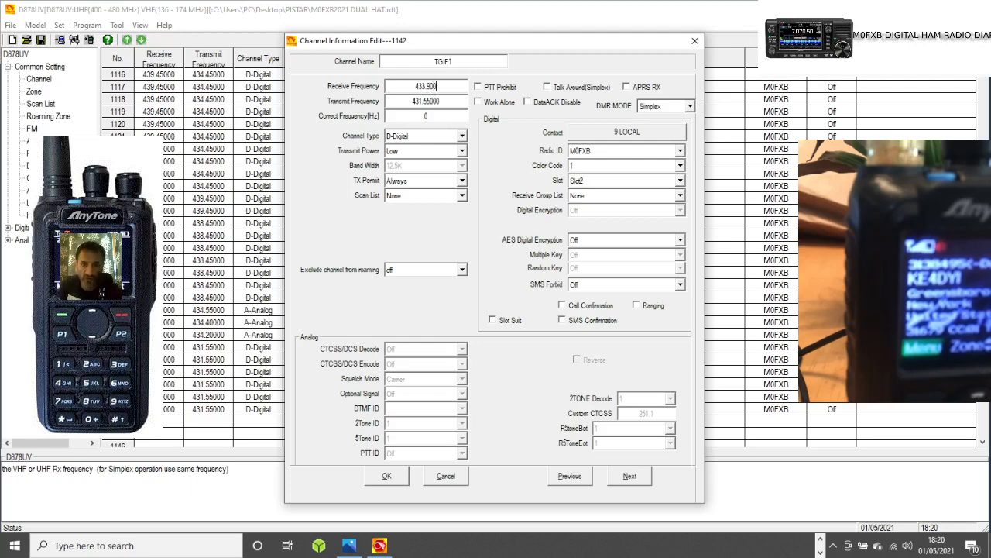
pyautogui.doubleClick(437, 101)
pyautogui.write('43')
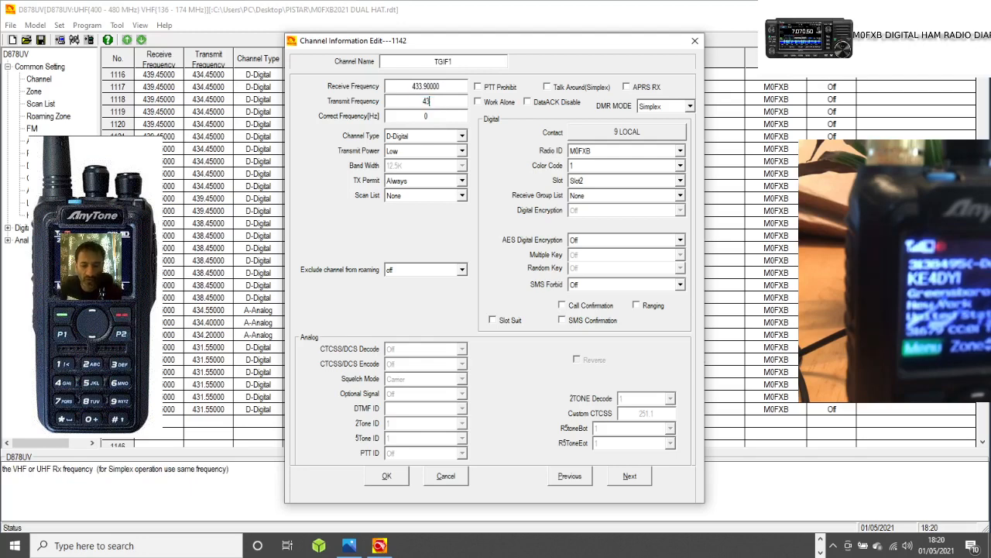
pyautogui.write('3.900')
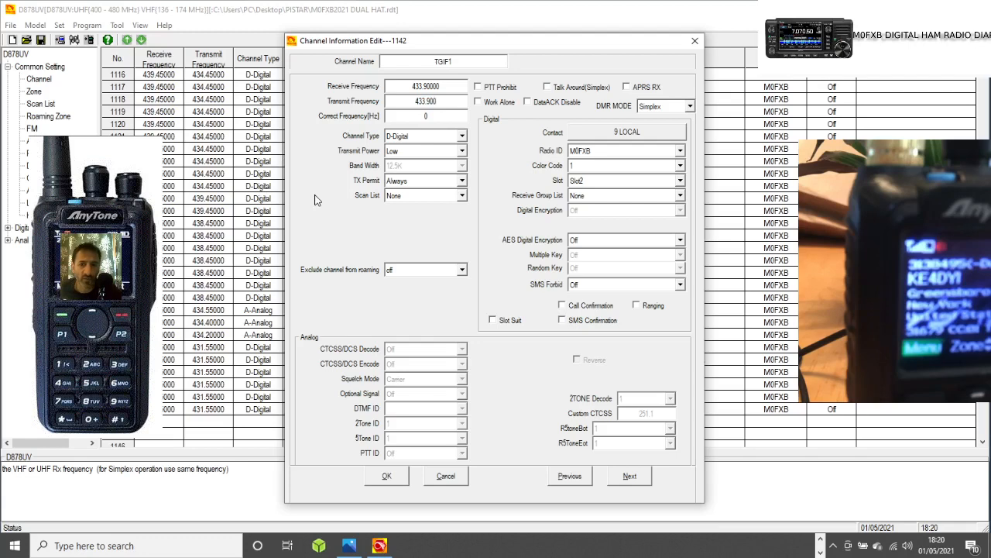
# Look up the 9 LOCAL contact in the contact selection list of channel 1142, keeping the assigned contact
pyautogui.doubleClick(472, 61)
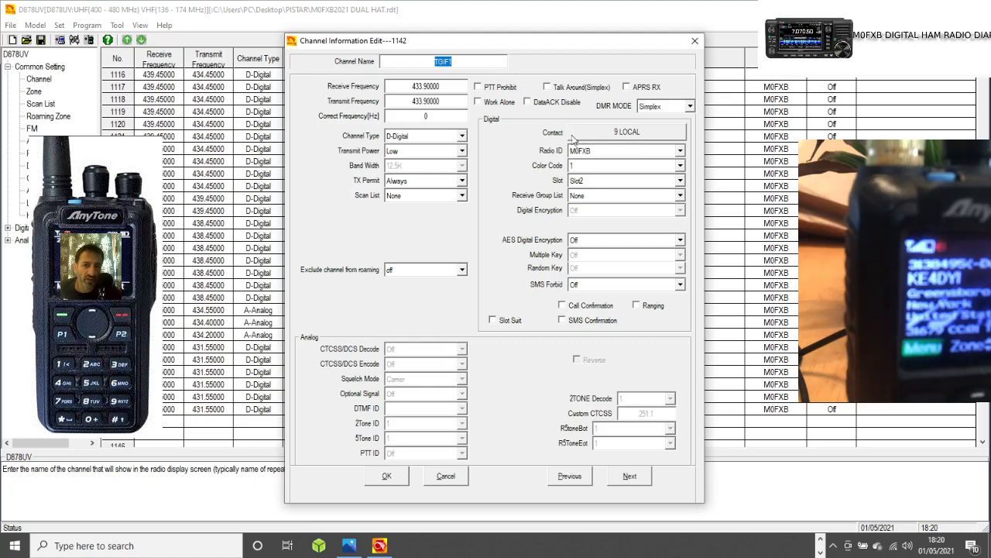
pyautogui.click(633, 135)
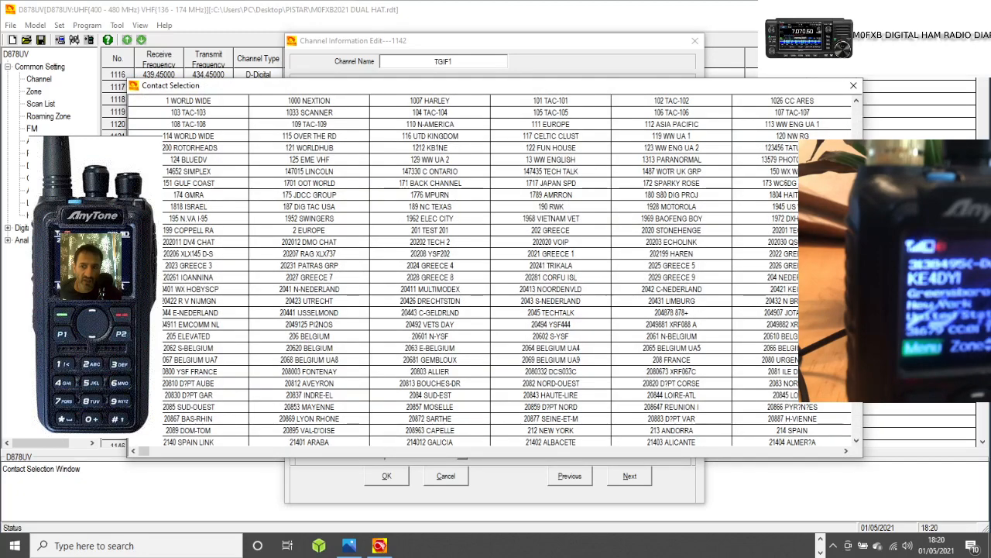
pyautogui.moveTo(869, 394); pyautogui.dragTo(869, 417)
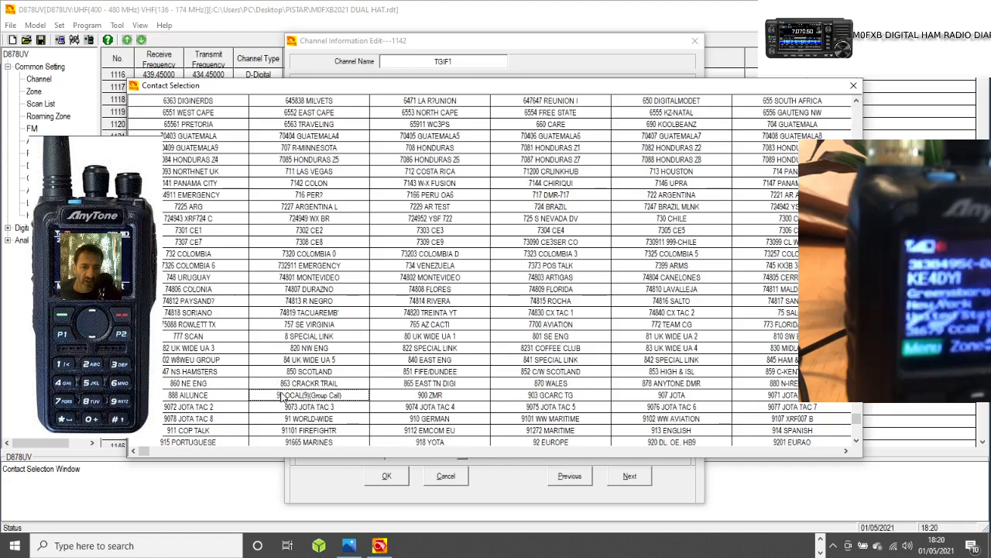
pyautogui.click(853, 86)
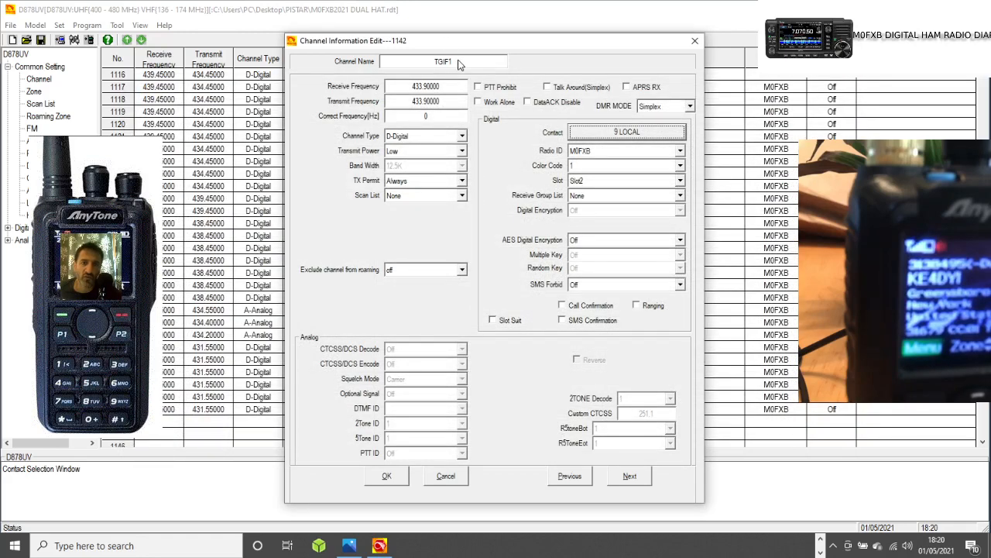
# Rename channel 1142 as OTGIF9 and save the channel's settings
pyautogui.moveTo(431, 66); pyautogui.dragTo(455, 66)
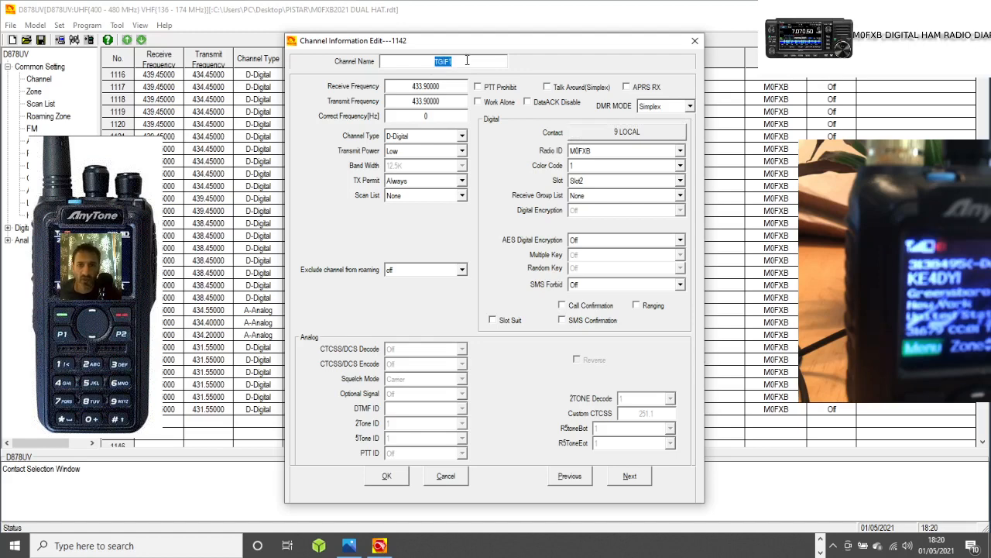
pyautogui.click(467, 60)
pyautogui.press('BackSpace')
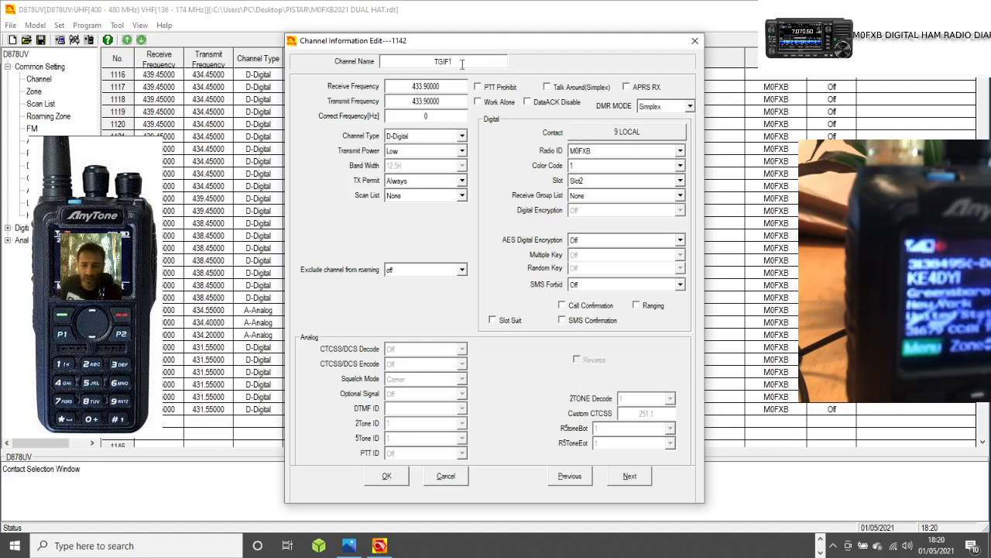
pyautogui.write('9')
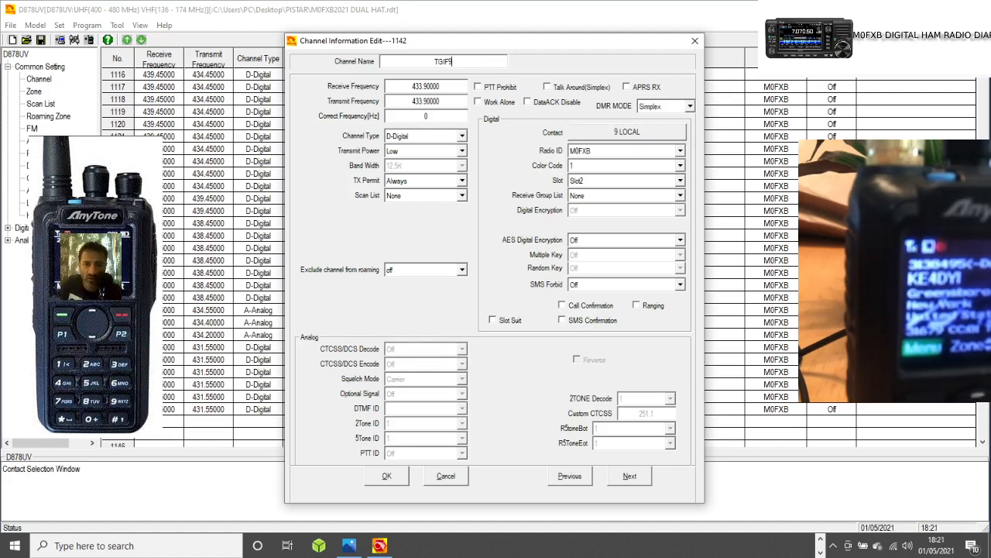
pyautogui.click(437, 62)
pyautogui.write('O')
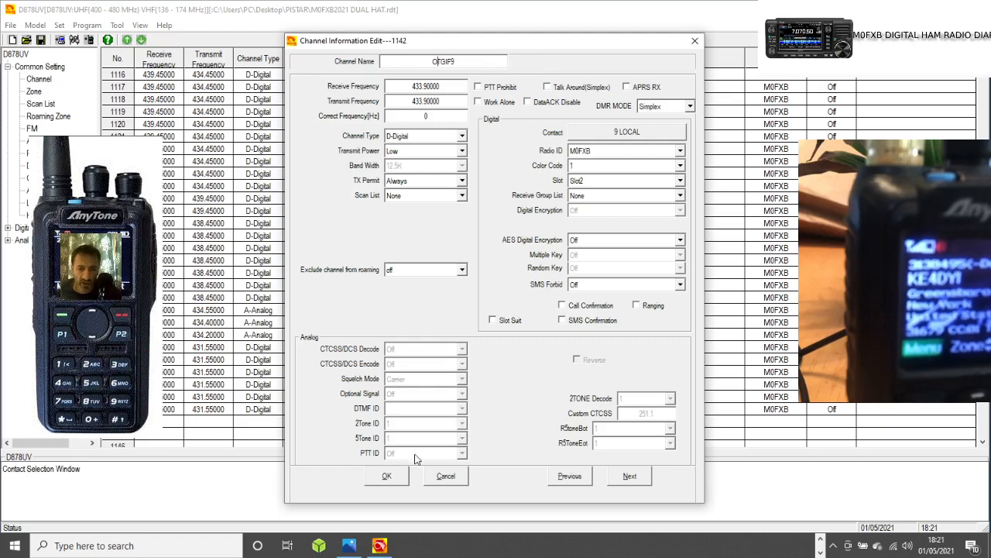
pyautogui.click(388, 476)
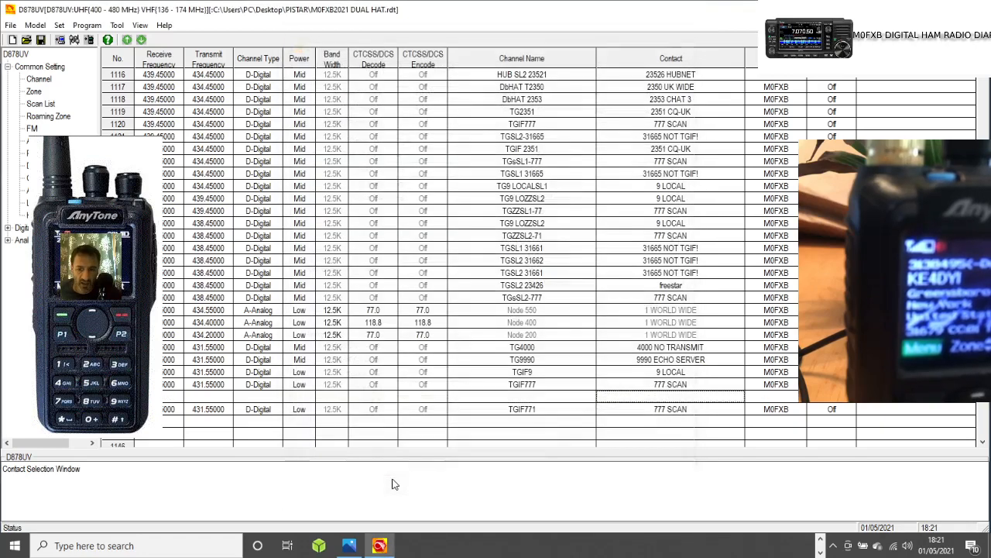
# Open channel TGIF771 and browse its contact selection list, keeping the assigned 777 SCAN contact
pyautogui.doubleClick(532, 410)
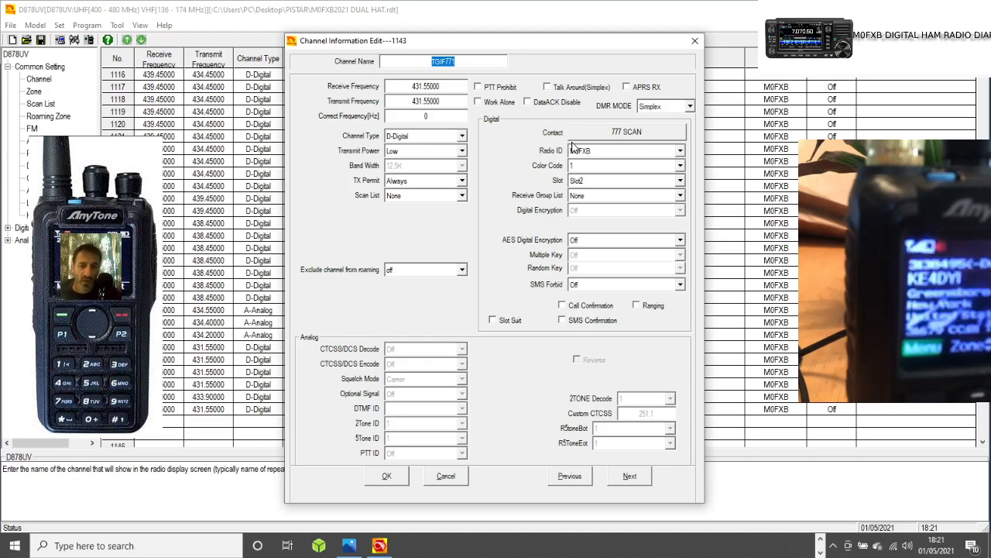
pyautogui.click(634, 135)
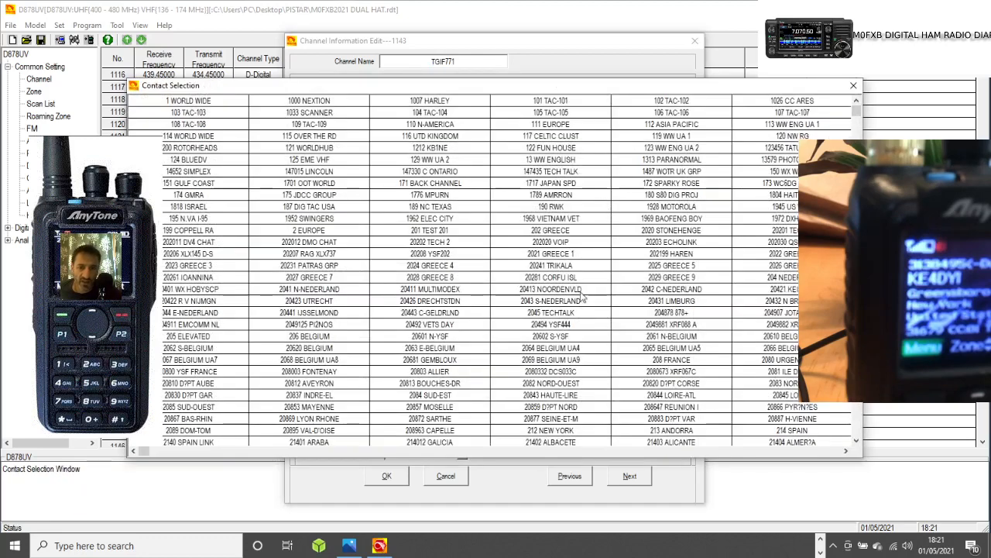
pyautogui.moveTo(858, 113); pyautogui.dragTo(862, 409)
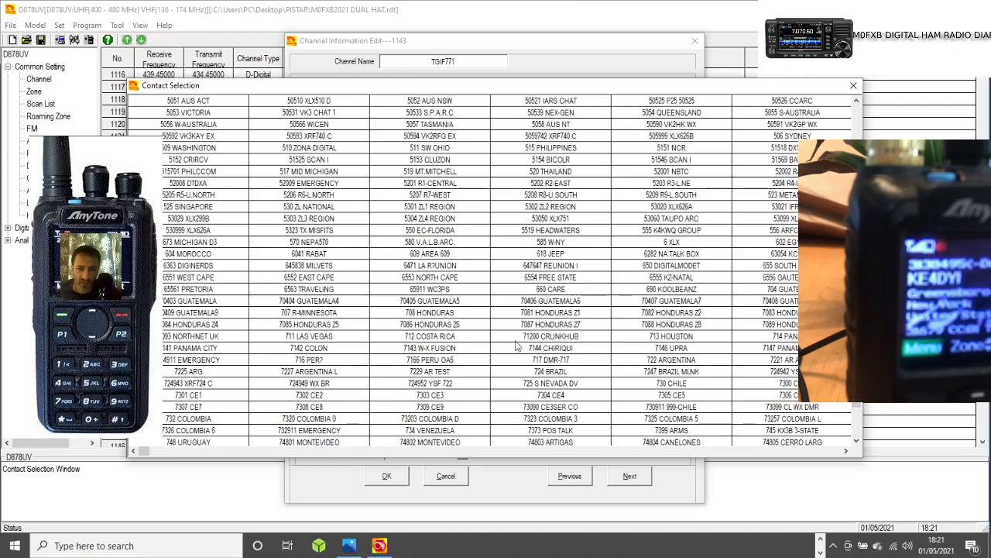
pyautogui.click(853, 86)
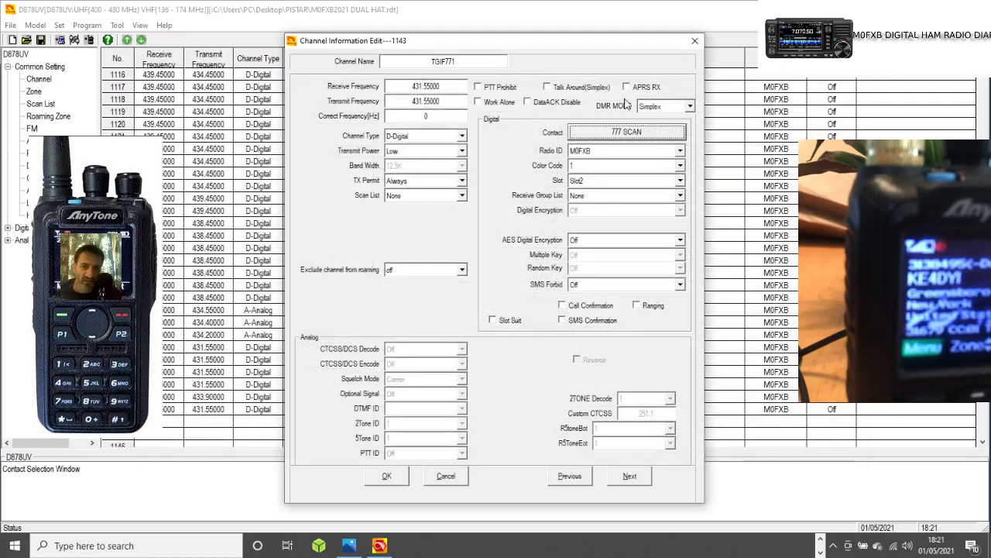
# Rename channel 1143 as OTGIF777
pyautogui.doubleClick(461, 61)
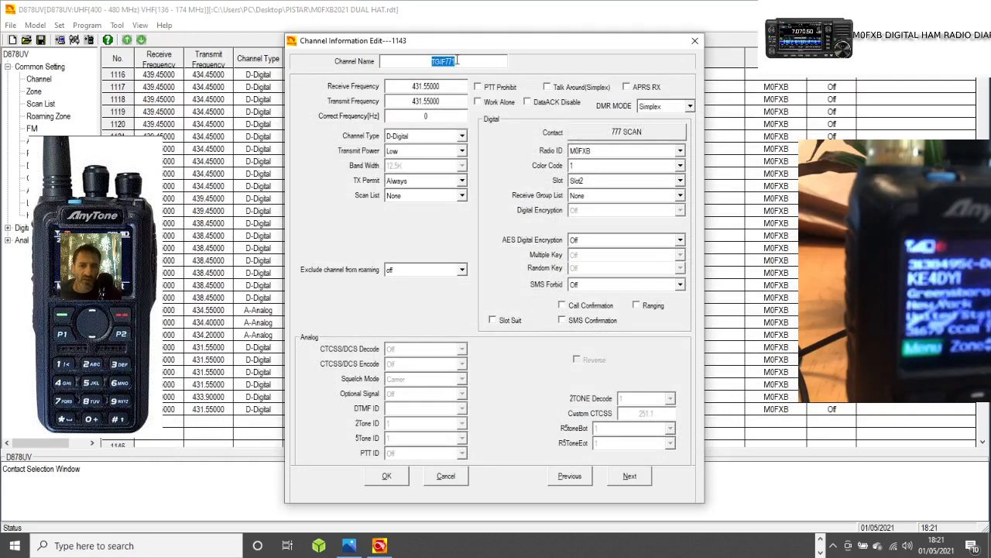
pyautogui.click(457, 61)
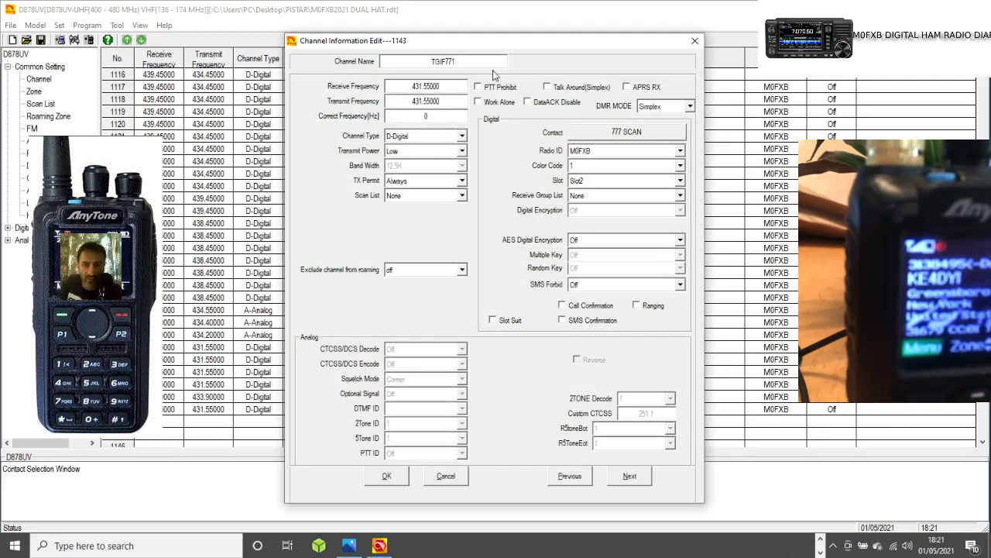
pyautogui.press('BackSpace')
pyautogui.write('7')
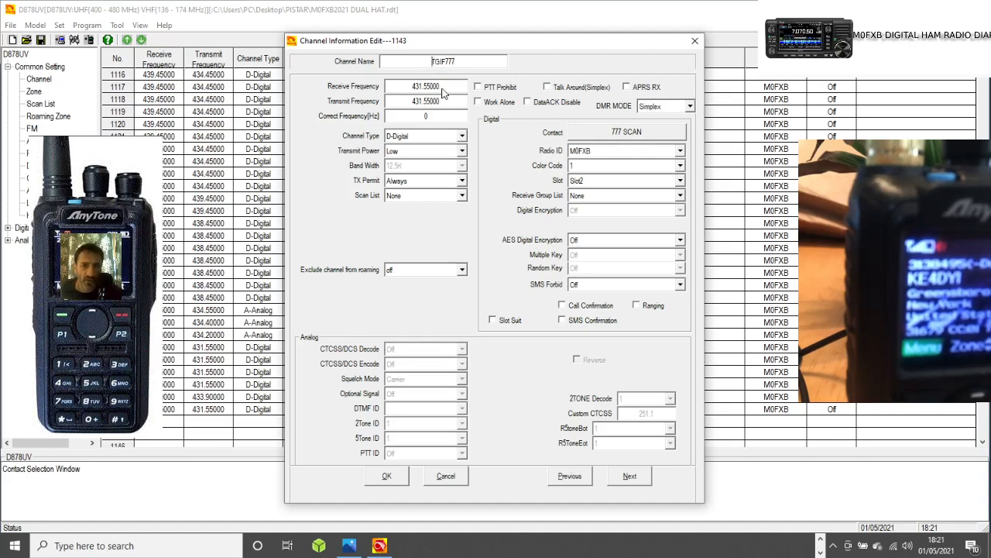
pyautogui.write('O')
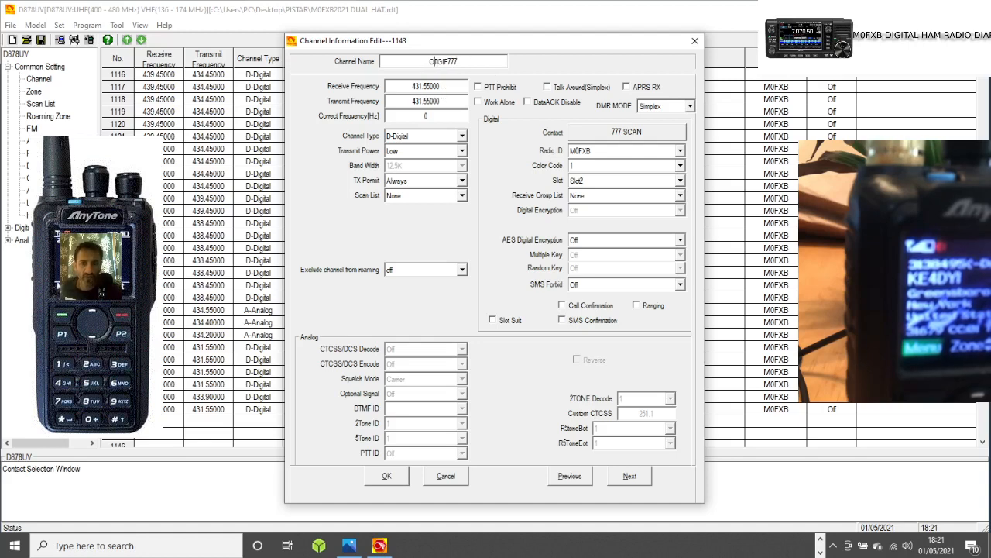
# Set the receive frequency of channel OTGIF777 to 439.900 and its transmit frequency to 439.00
pyautogui.doubleClick(431, 89)
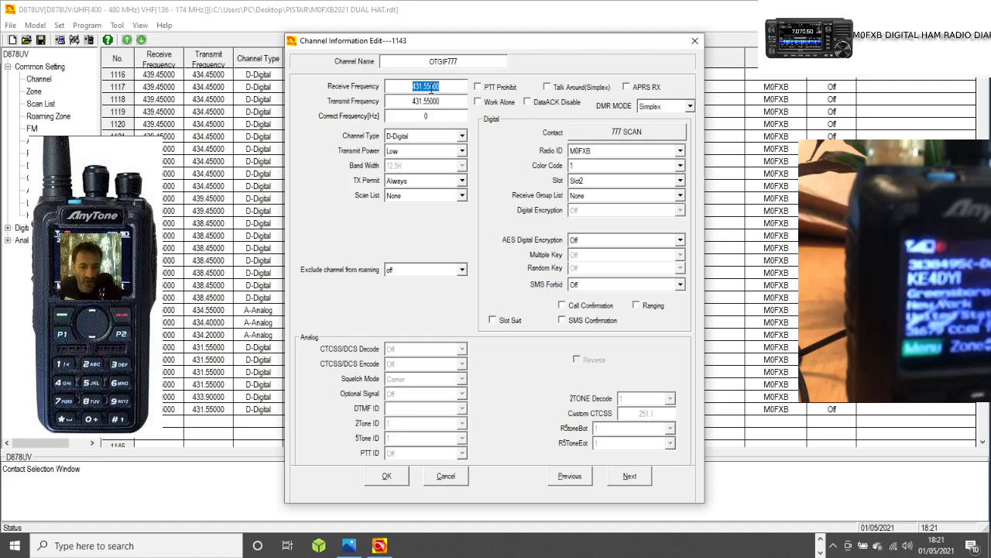
pyautogui.write('439.9')
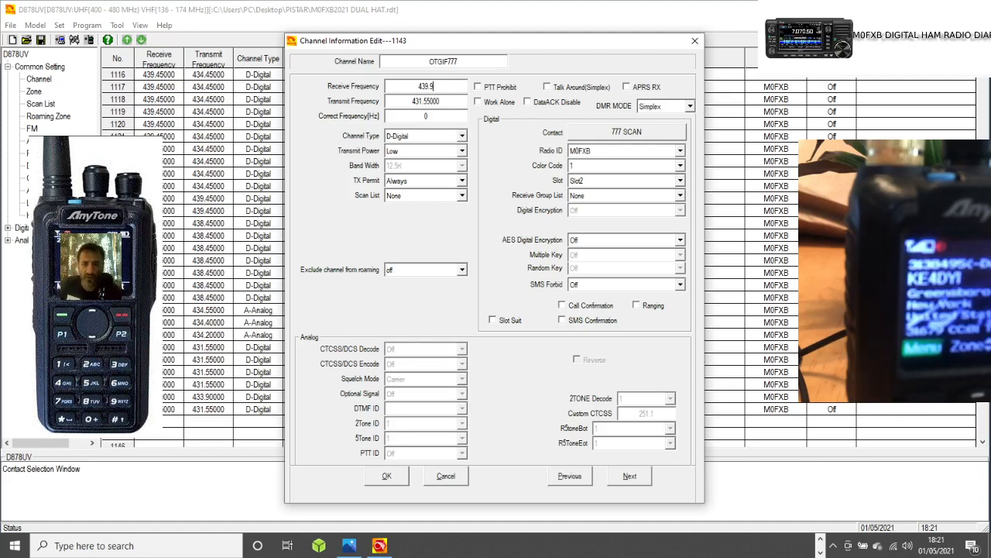
pyautogui.write('00')
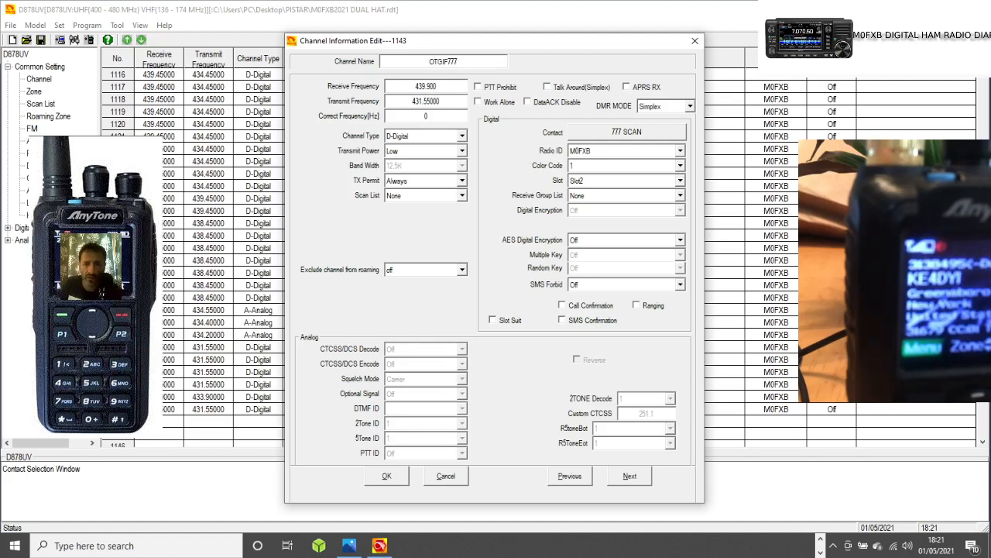
pyautogui.press('Tab')
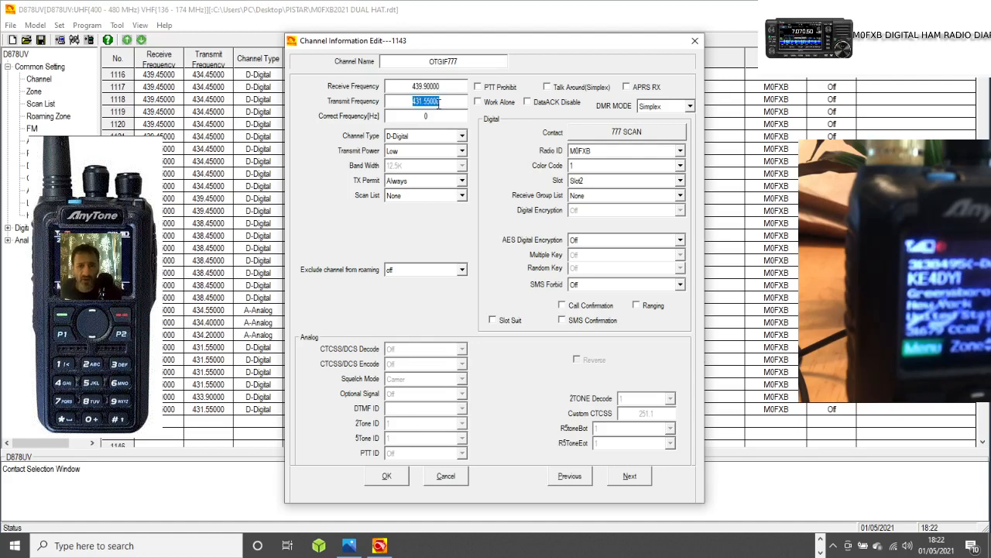
pyautogui.write('439')
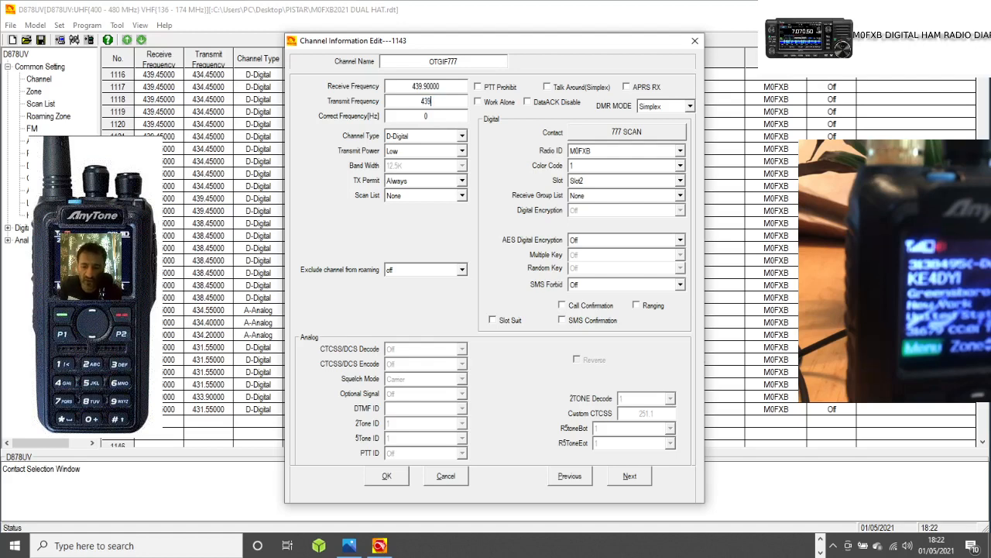
pyautogui.write('.00')
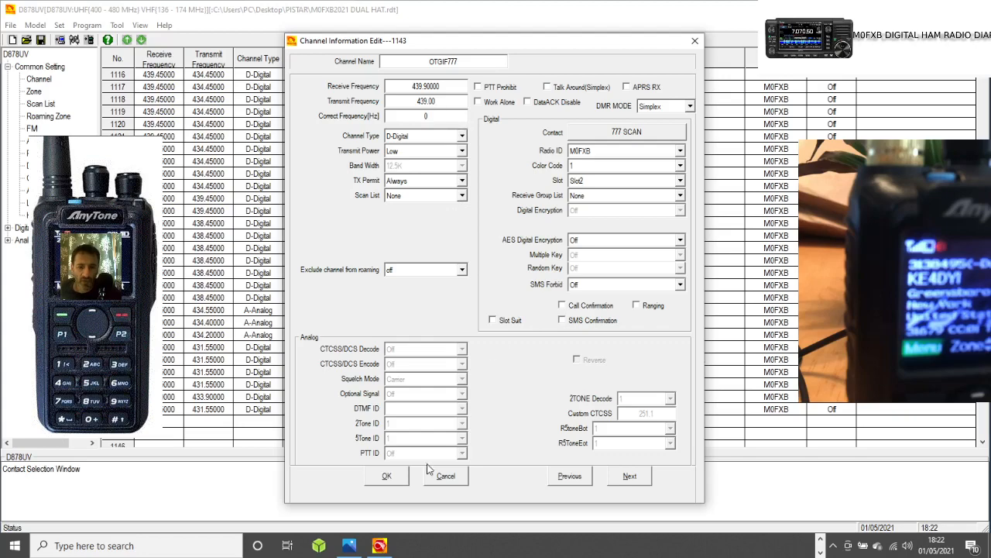
pyautogui.click(386, 477)
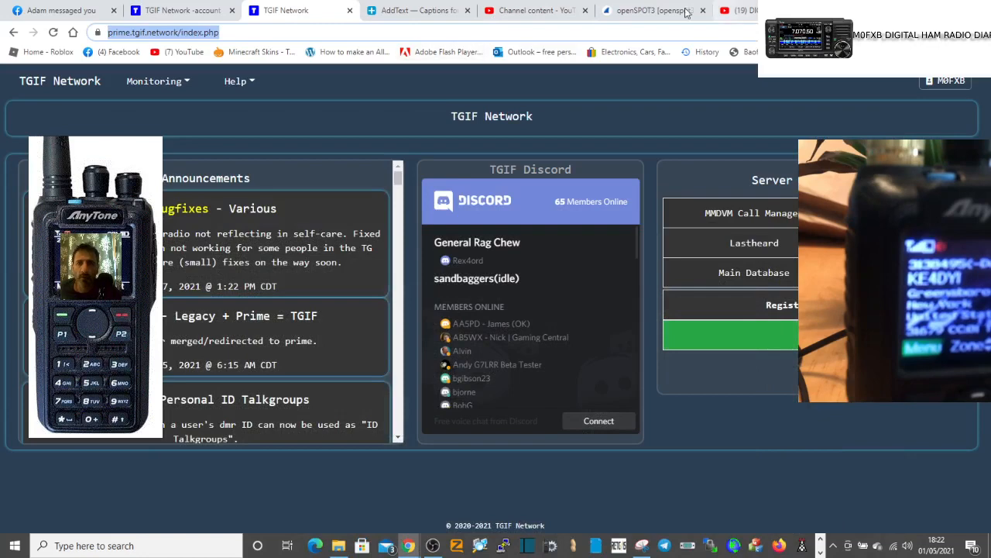
# Check the radio frequency in the DMR quick setup on the openSPOT3 web page, and return to the D878UV codeplug software
pyautogui.click(645, 11)
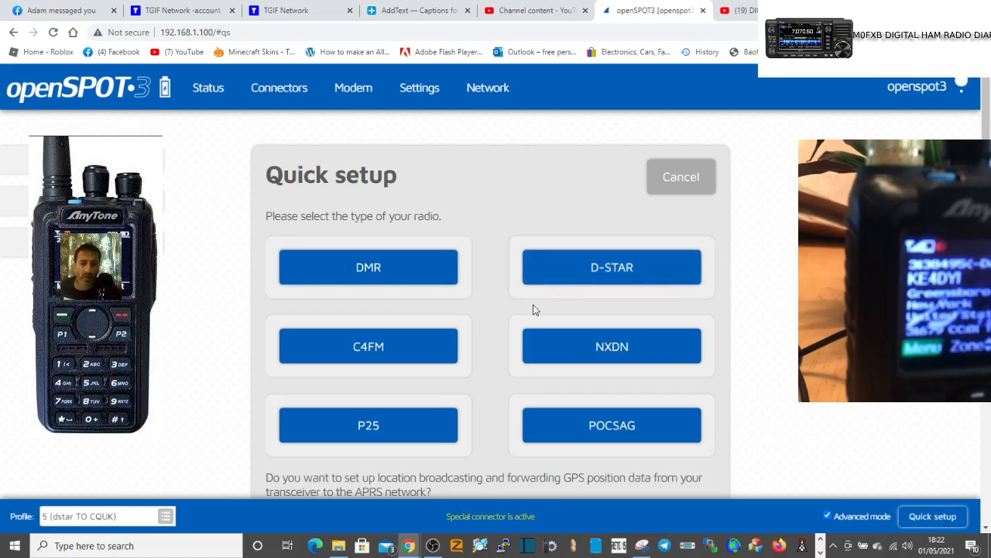
pyautogui.click(358, 267)
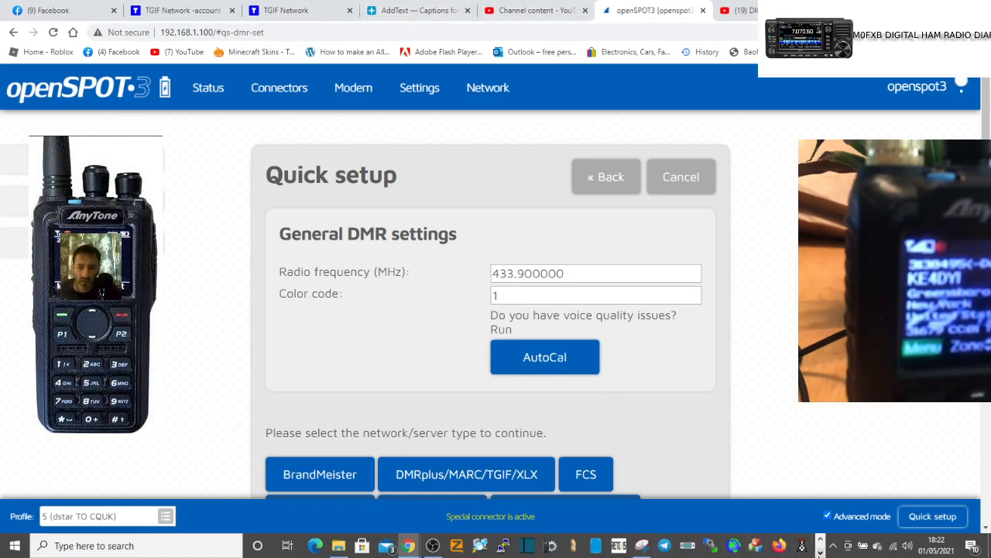
pyautogui.click(379, 546)
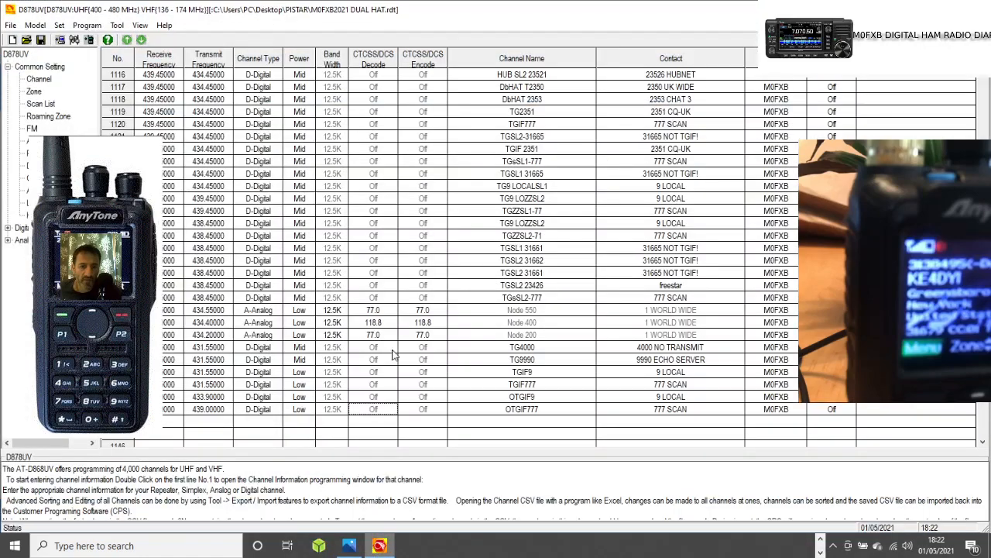
# Set both the receive and transmit frequency of channel OTGIF777 to 433.900, and review the settings of channel OTGIF9
pyautogui.doubleClick(525, 412)
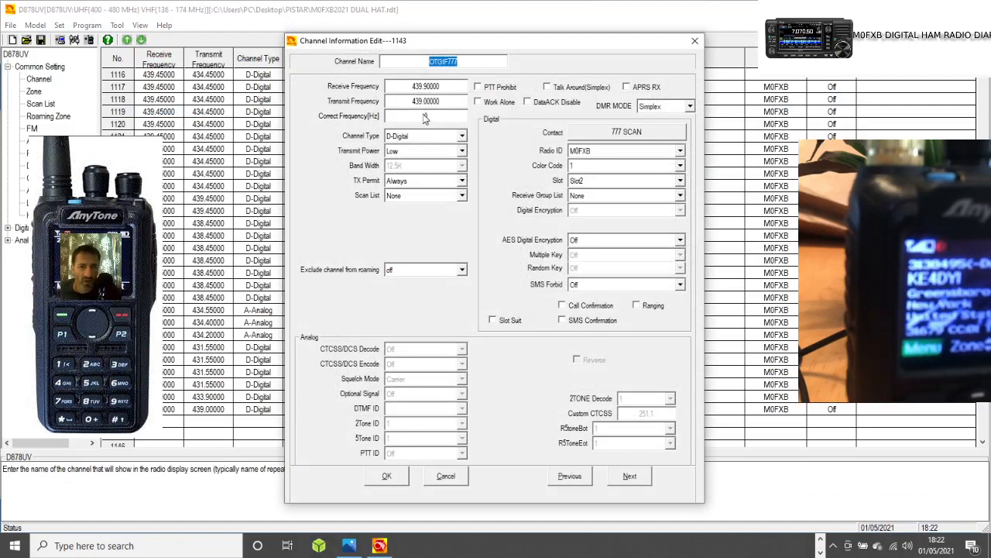
pyautogui.doubleClick(431, 87)
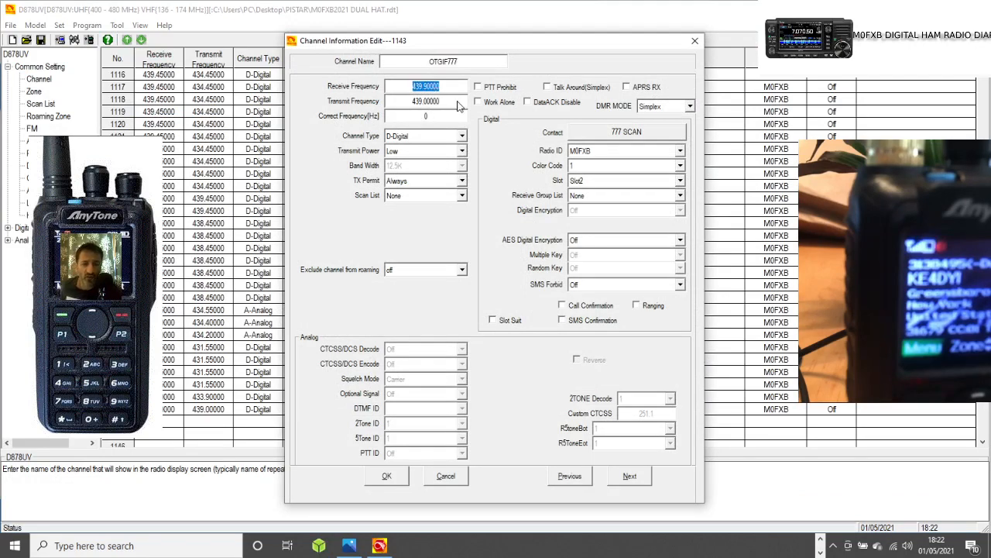
pyautogui.write('4')
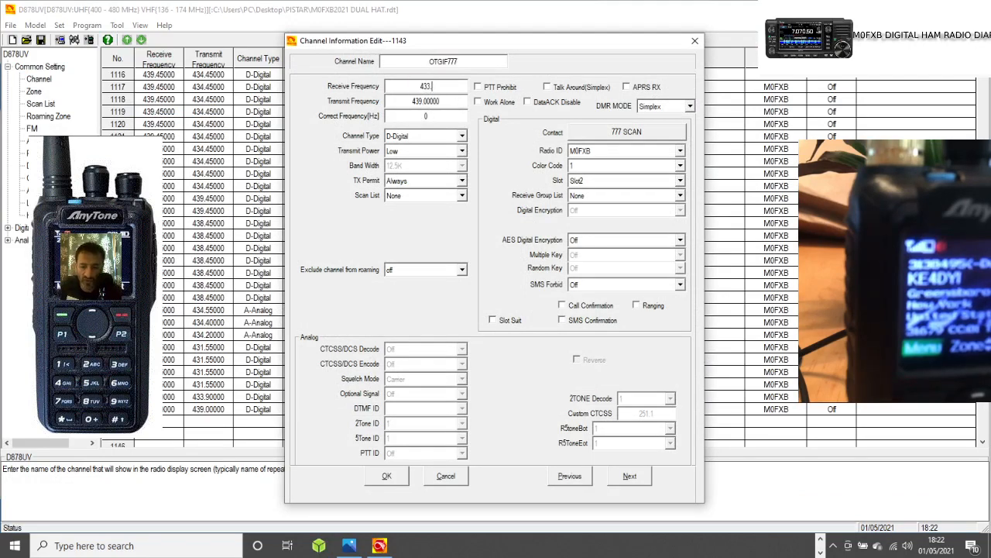
pyautogui.write('33.900')
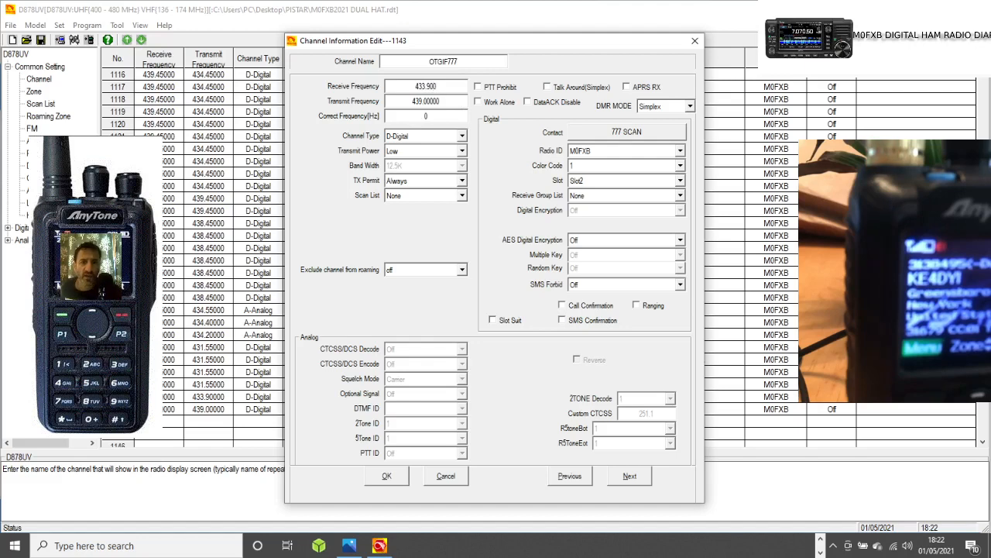
pyautogui.doubleClick(449, 101)
pyautogui.write('4')
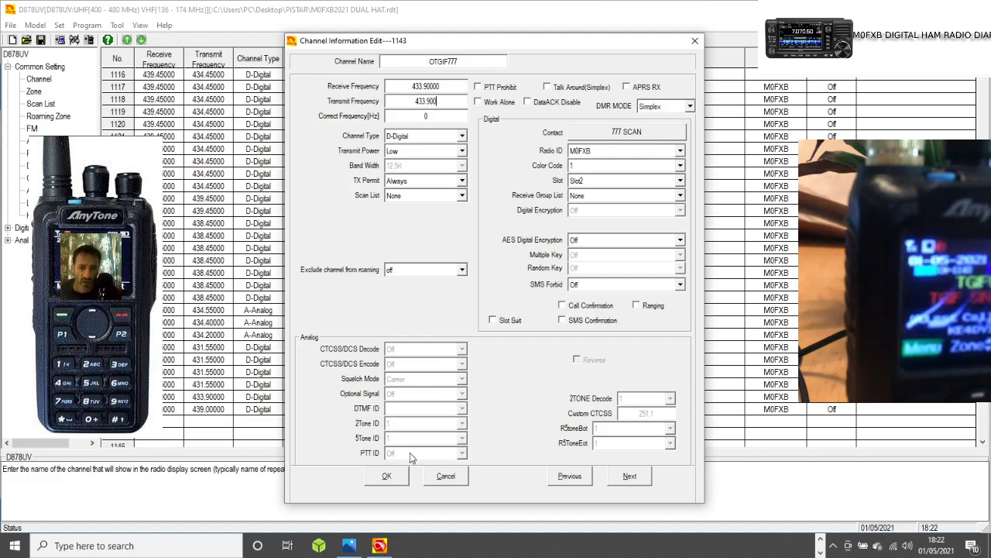
pyautogui.click(386, 475)
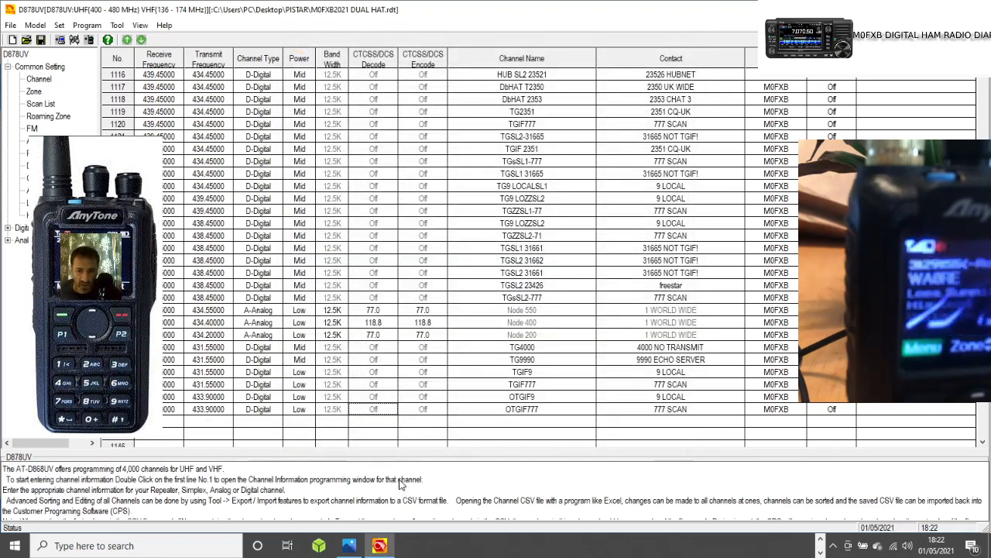
pyautogui.doubleClick(459, 400)
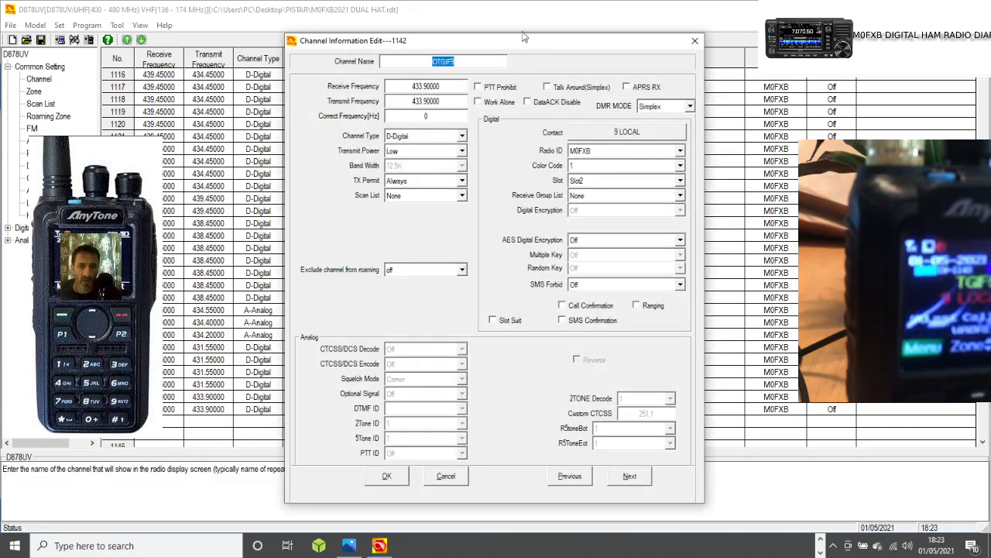
pyautogui.click(389, 480)
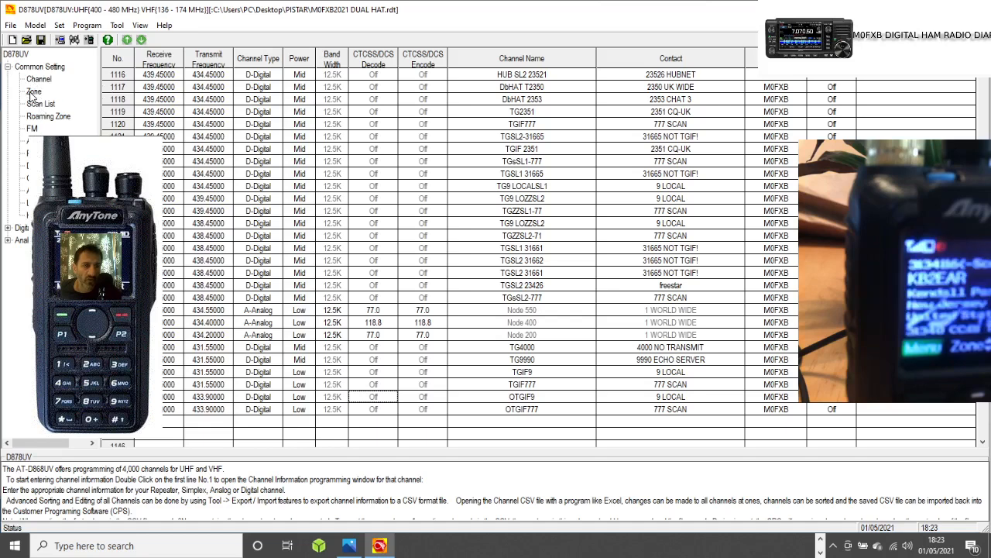
# Open the OPENSPOT 3 TGIF zone for editing and remove channel TGIF777 from its members
pyautogui.click(34, 92)
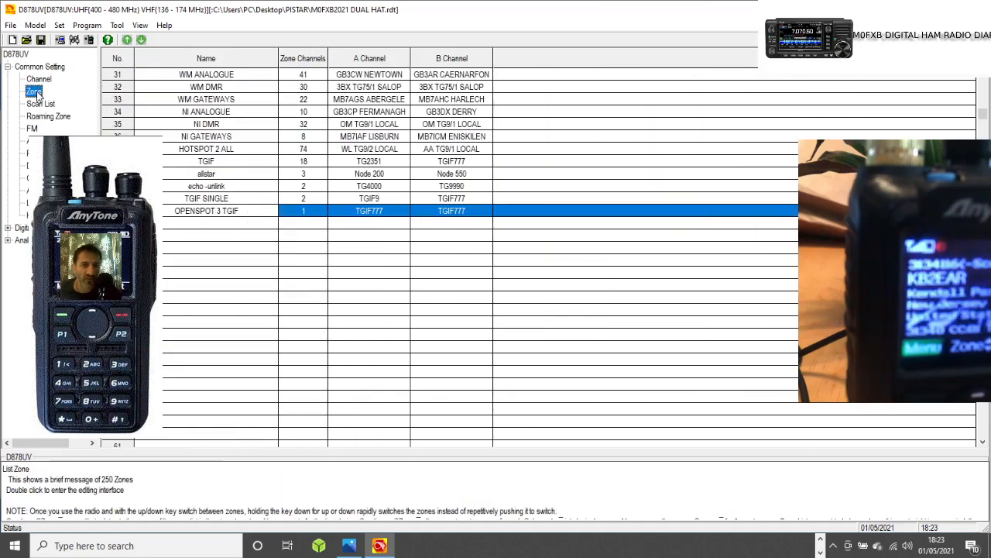
pyautogui.doubleClick(239, 217)
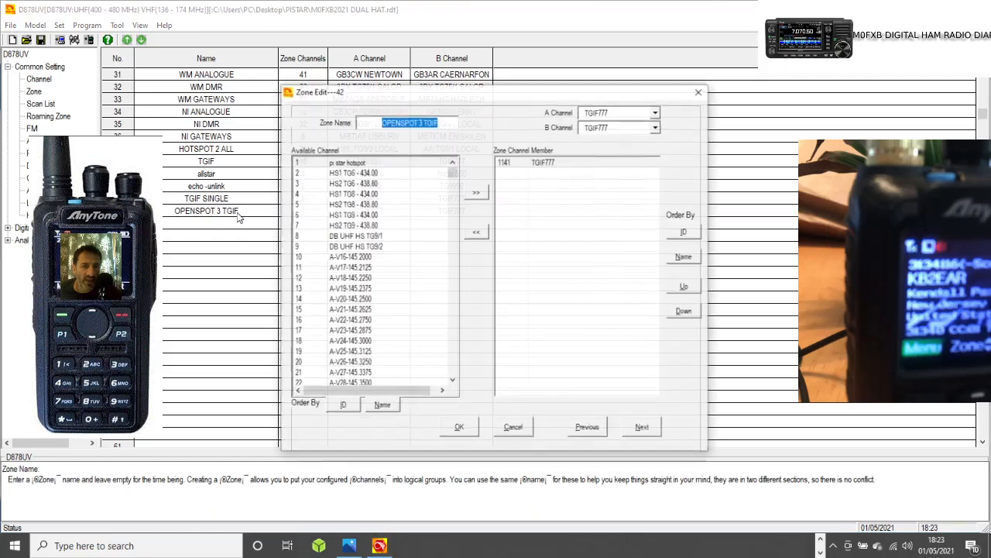
pyautogui.click(543, 169)
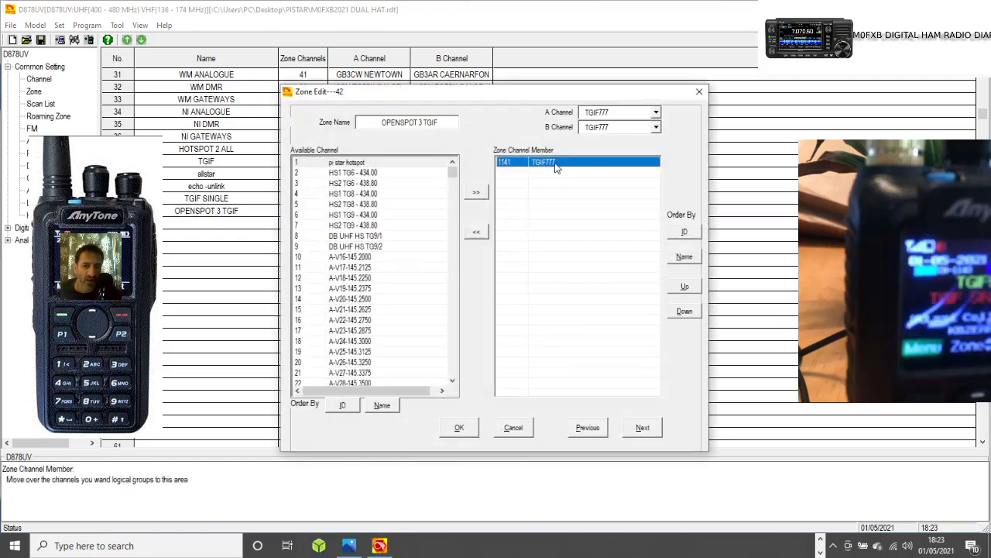
pyautogui.click(478, 233)
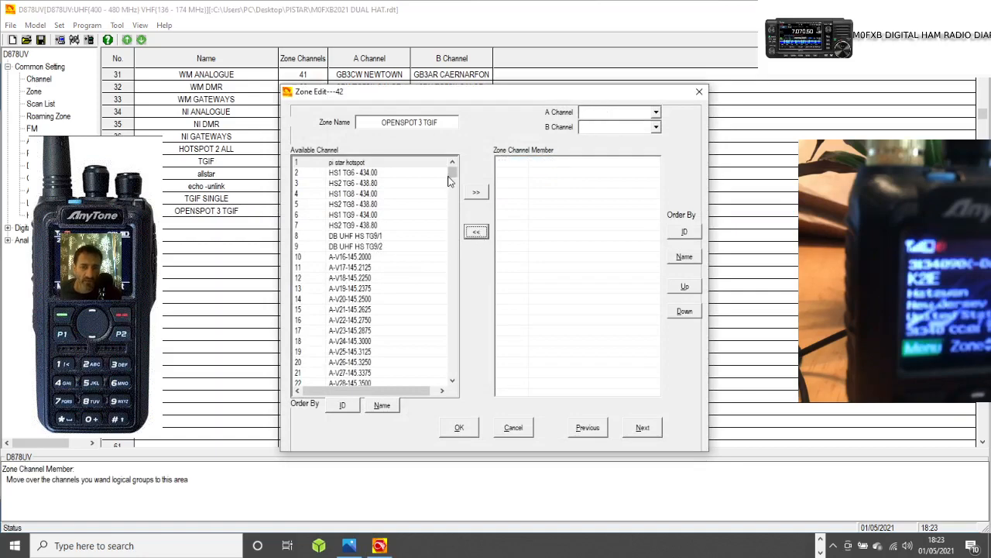
# Add channels OTGIF9 and OTGIF777 to the members of the OPENSPOT 3 TGIF zone and save the zone
pyautogui.moveTo(453, 174); pyautogui.dragTo(466, 372)
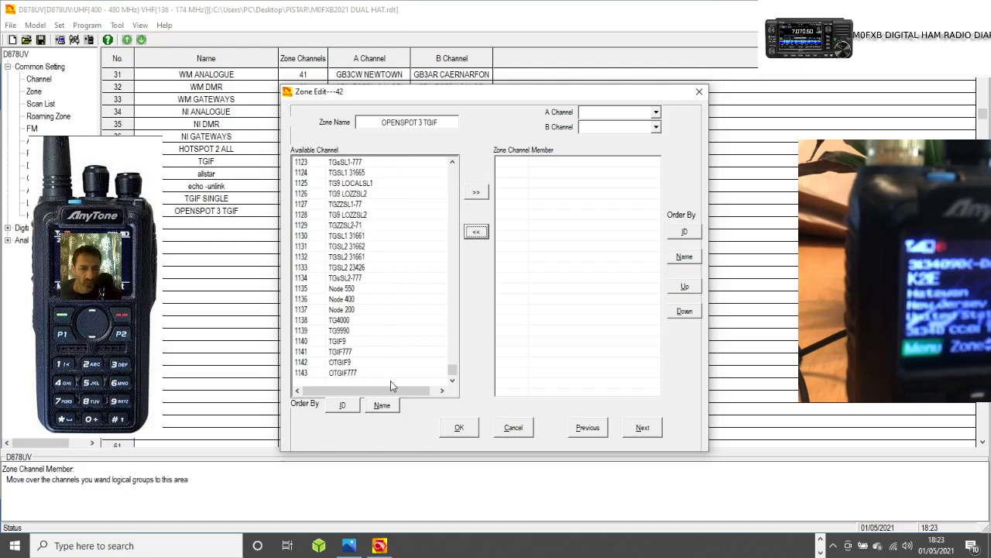
pyautogui.click(341, 366)
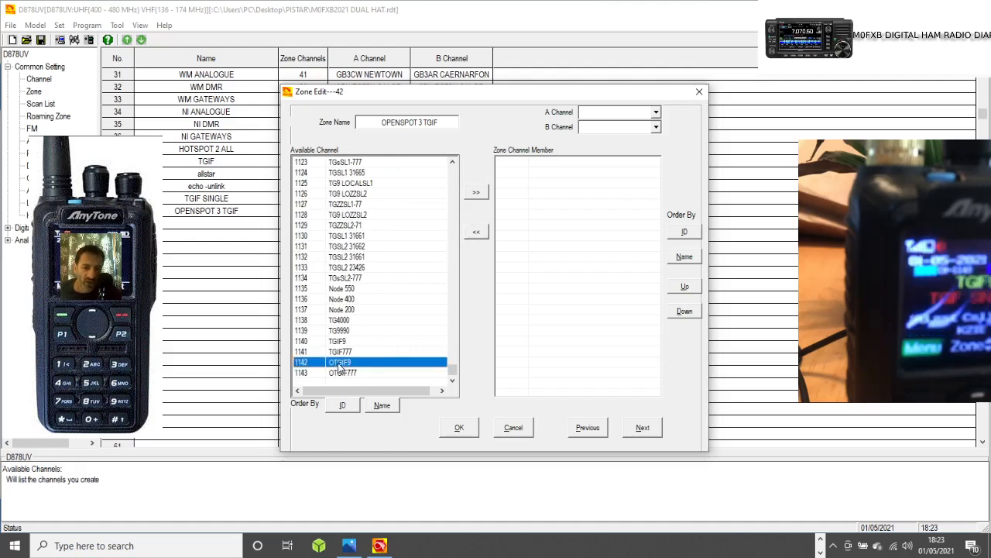
pyautogui.click(477, 193)
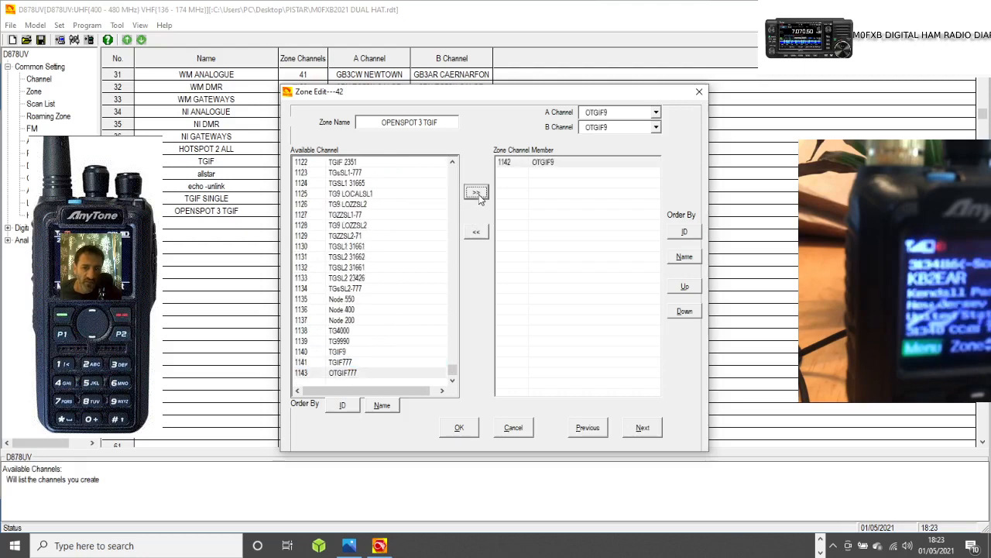
pyautogui.click(479, 196)
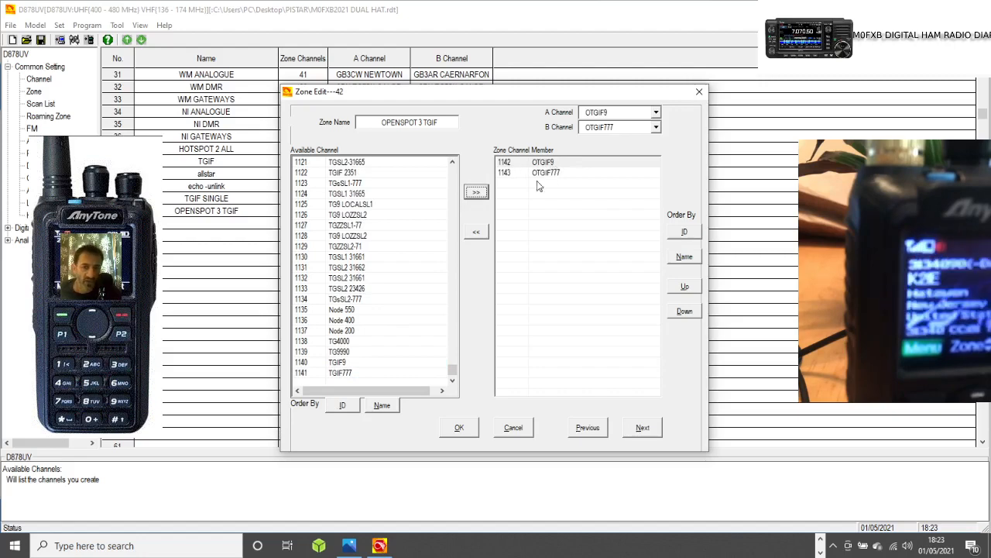
pyautogui.click(461, 428)
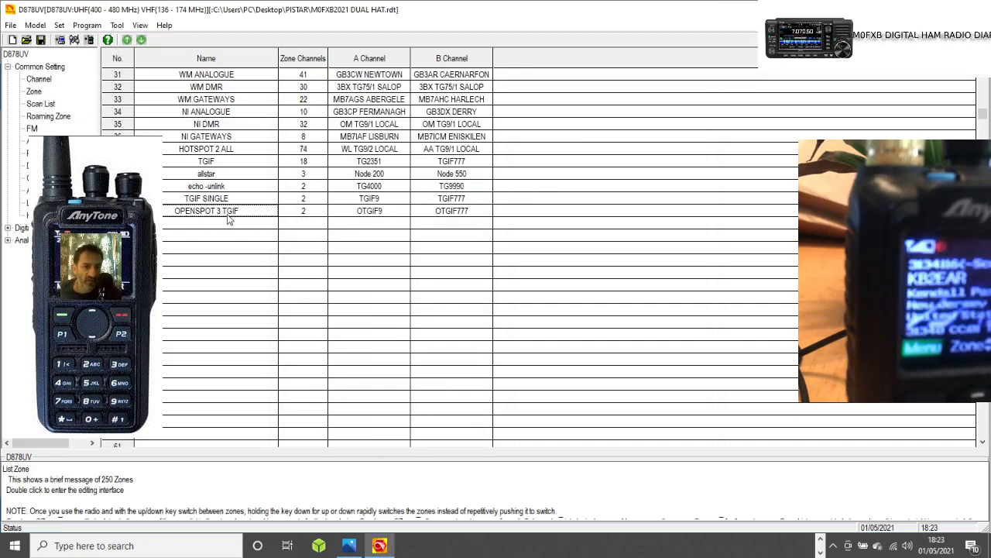
pyautogui.click(42, 82)
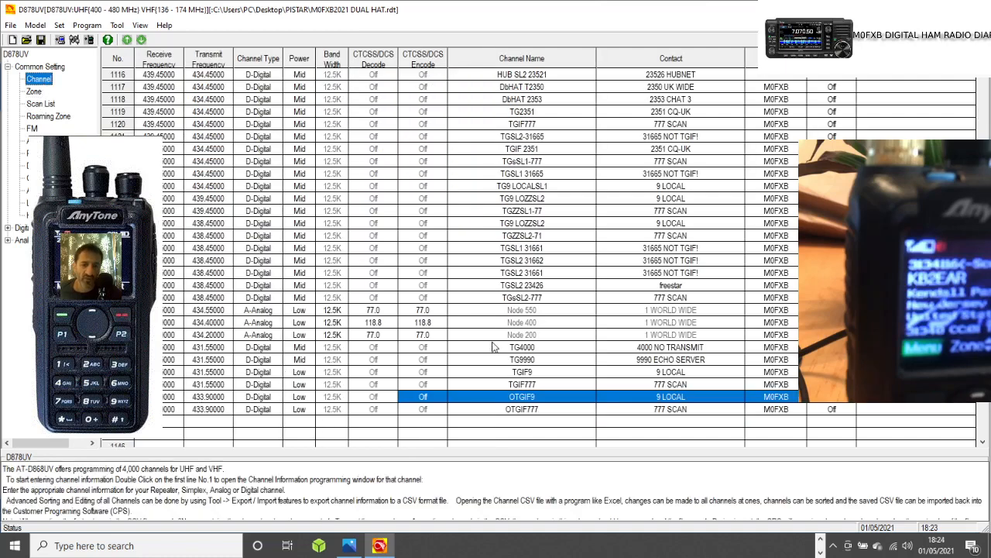
pyautogui.click(476, 420)
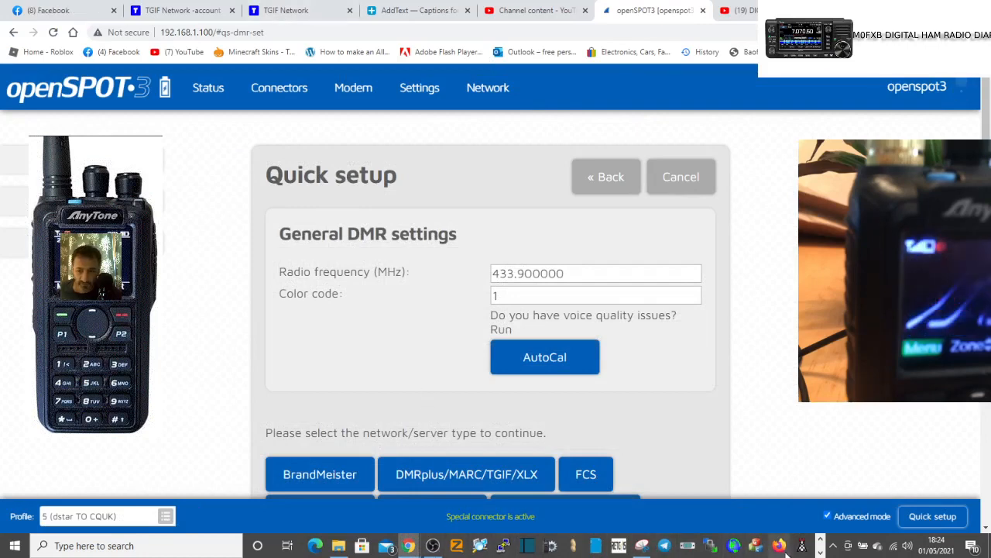
pyautogui.click(433, 547)
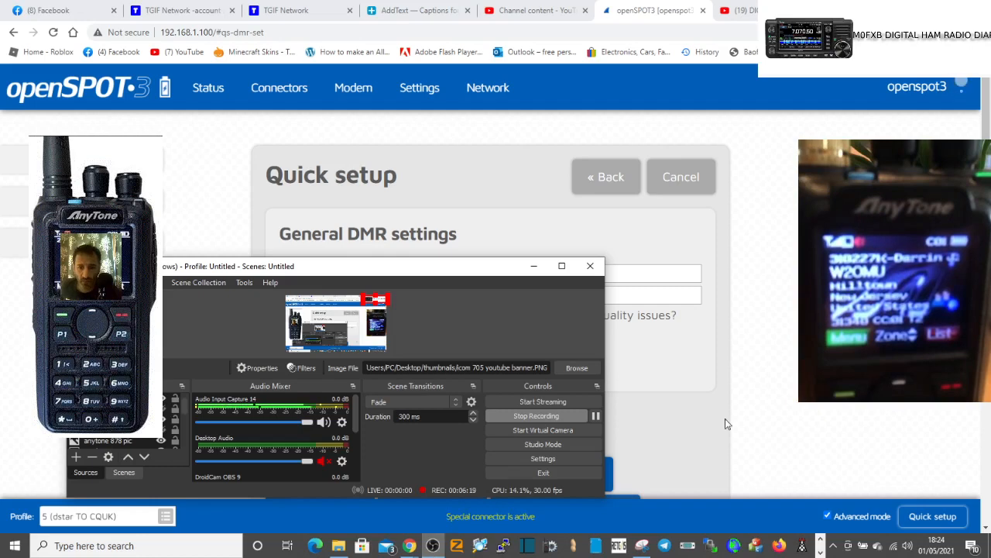
pyautogui.click(534, 266)
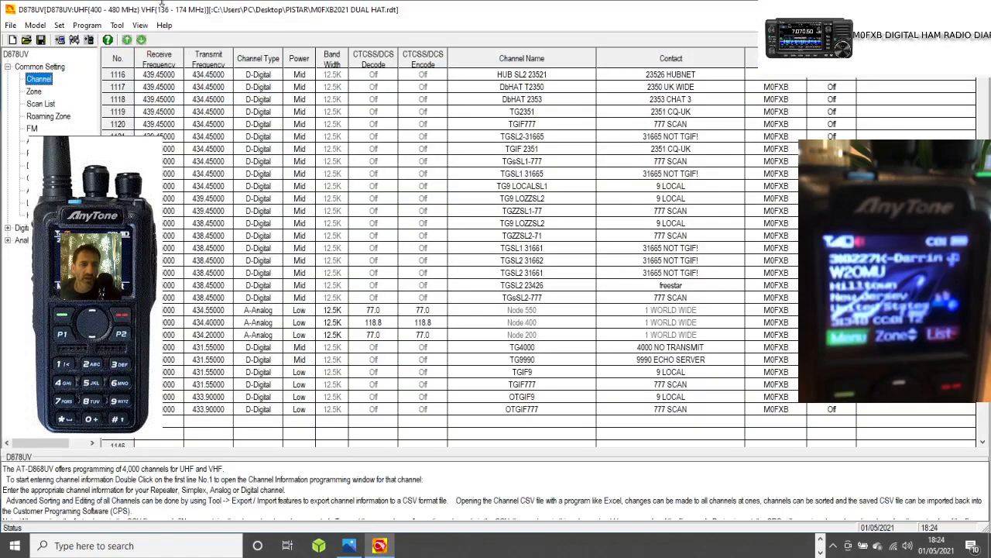
# Set the communication port for the radio to COM5
pyautogui.click(61, 25)
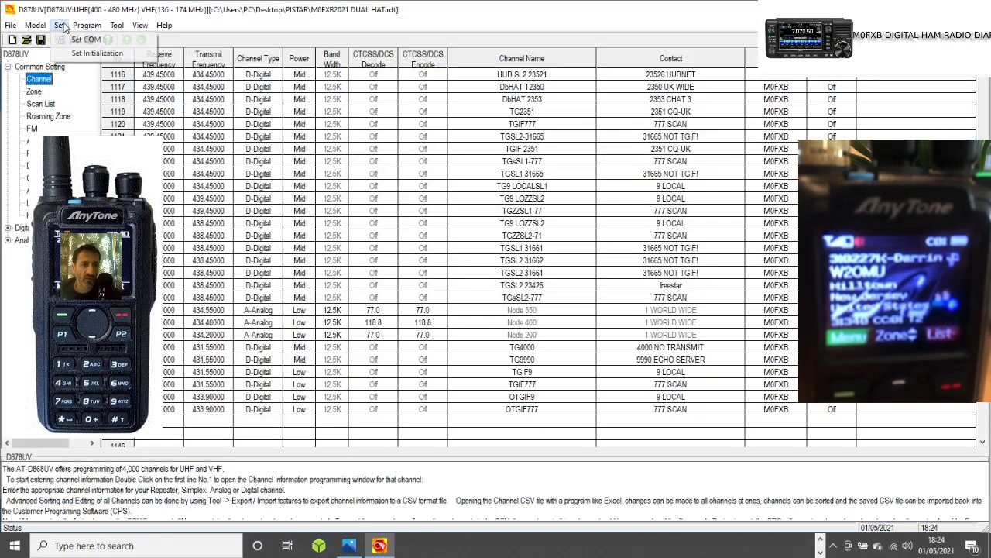
pyautogui.click(86, 39)
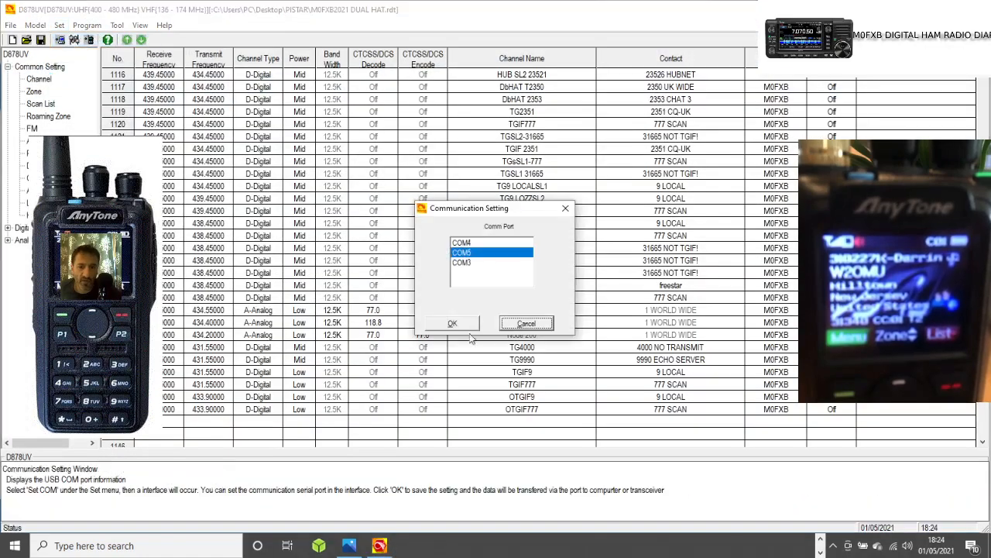
pyautogui.click(454, 324)
# Write the codeplug to the radio with only Other Data included, and close the completion notice
pyautogui.click(87, 24)
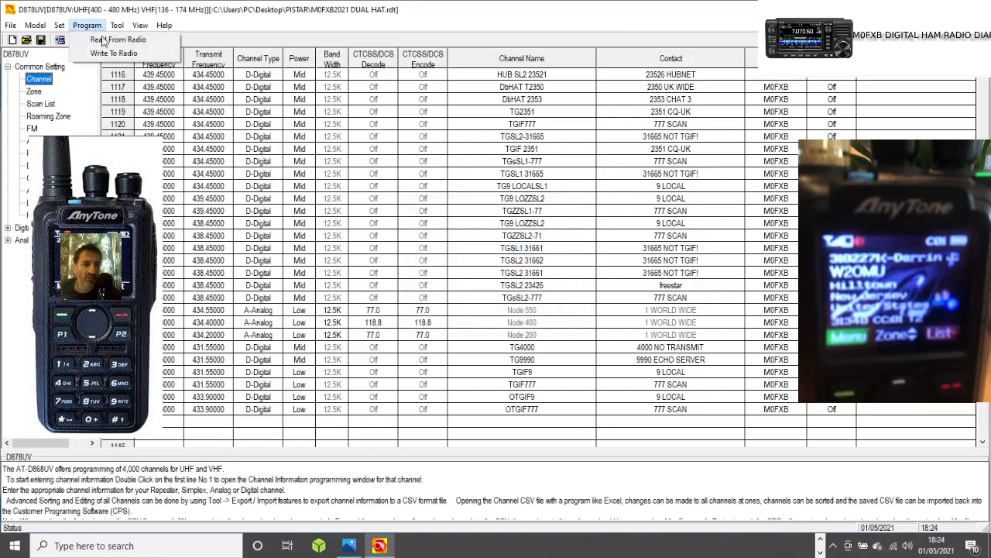
pyautogui.click(109, 52)
pyautogui.click(506, 312)
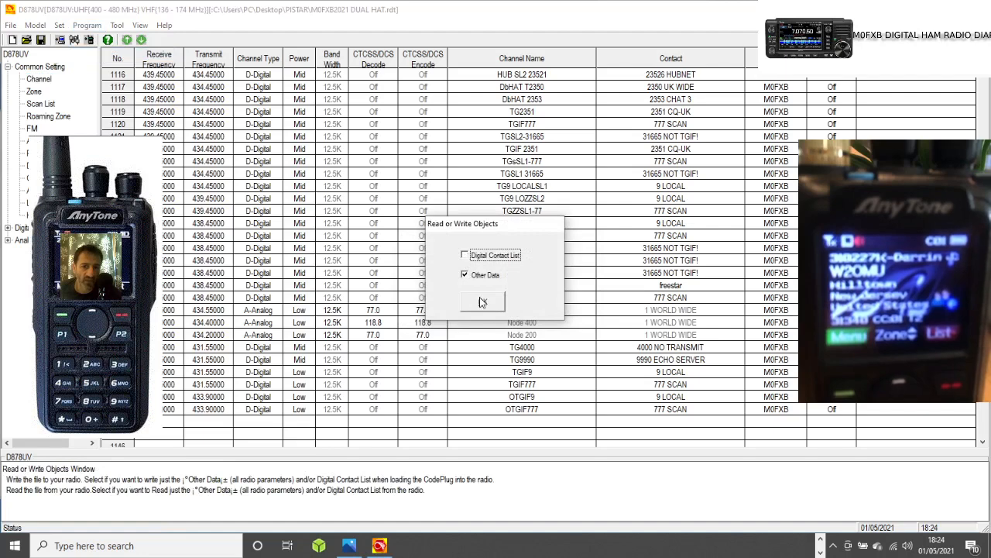
pyautogui.click(484, 302)
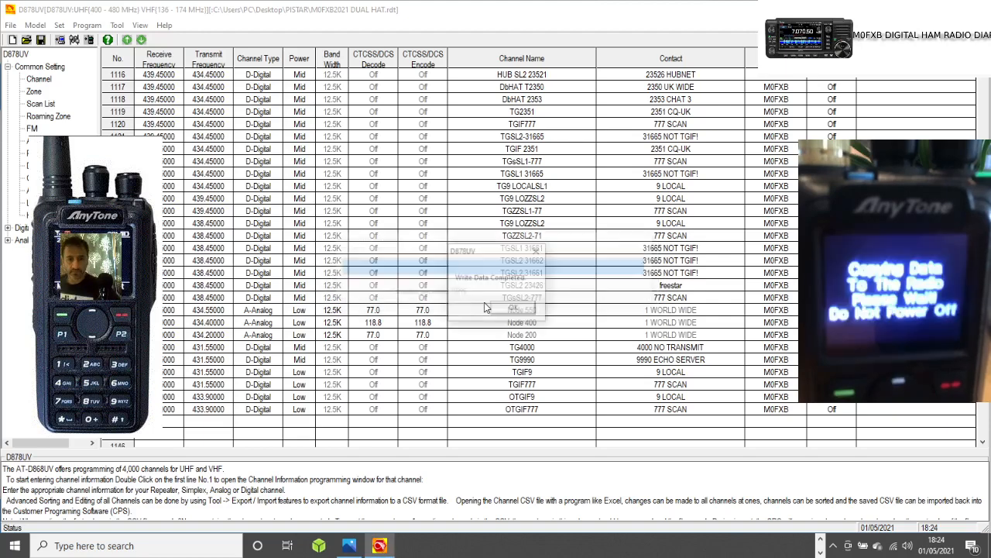
pyautogui.click(511, 308)
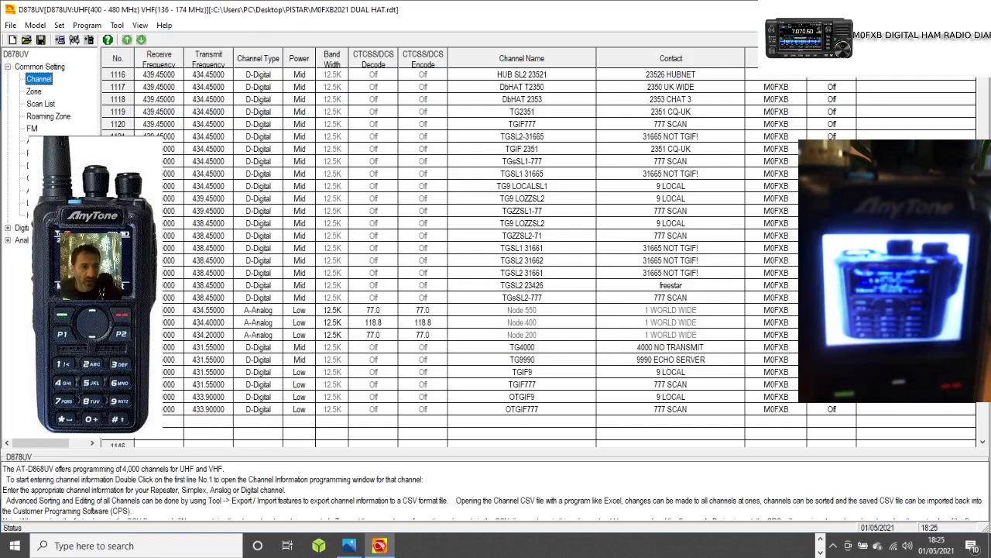
# In the power-on optional settings, set Startup Zone B to OPENSPOT 3 TGIF and Startup Channel B to OTGIF9
pyautogui.click(50, 178)
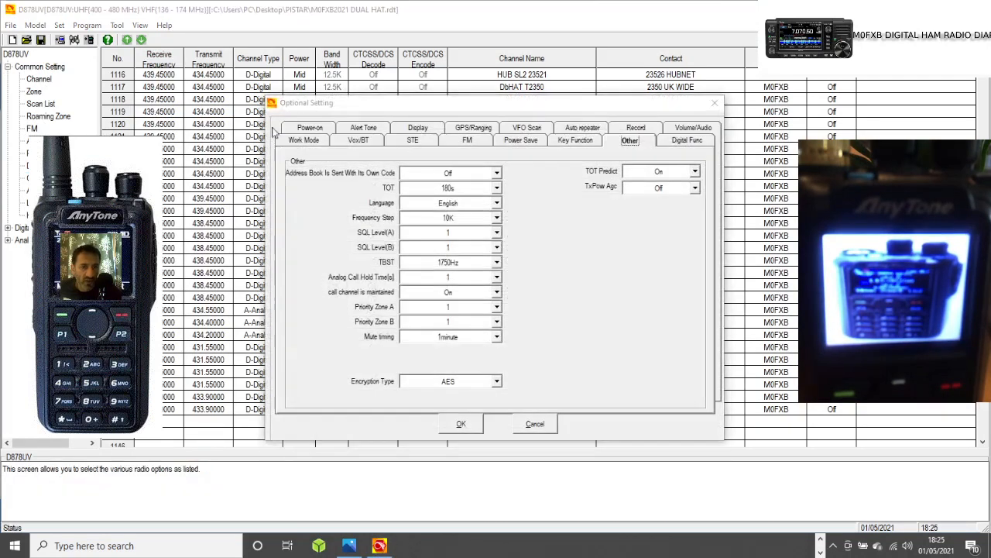
pyautogui.click(318, 128)
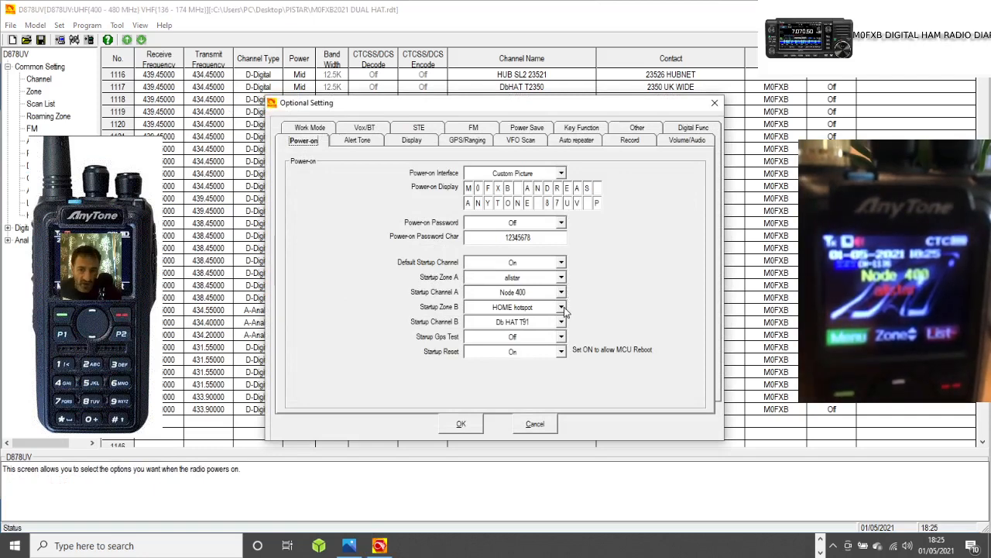
pyautogui.press('Tab')
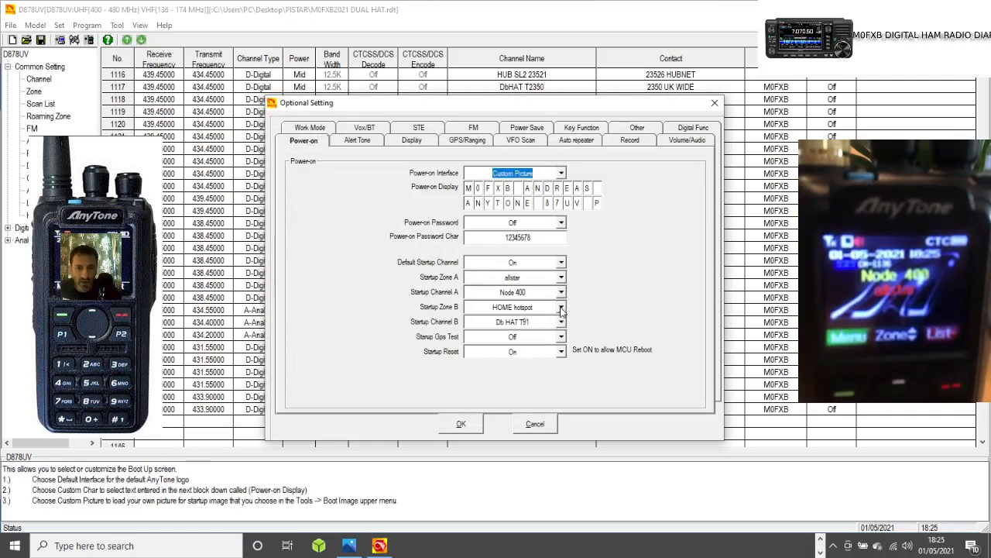
pyautogui.click(562, 308)
pyautogui.moveTo(563, 332); pyautogui.dragTo(566, 389)
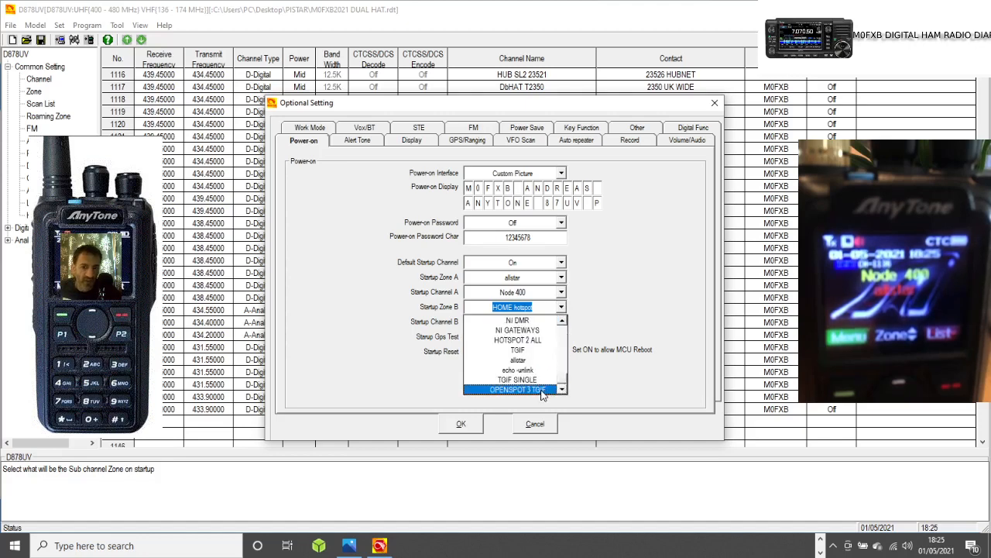
pyautogui.click(518, 390)
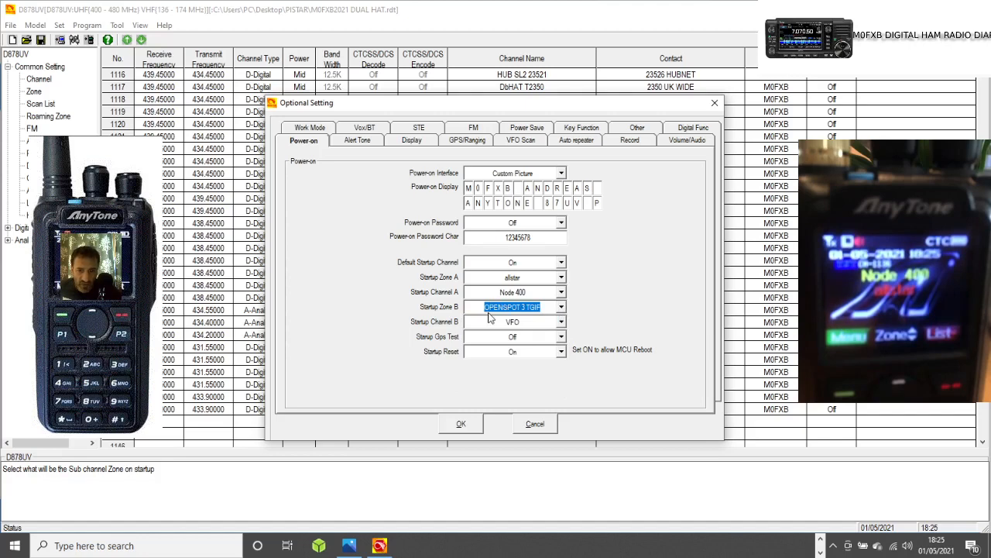
pyautogui.click(561, 323)
pyautogui.click(545, 350)
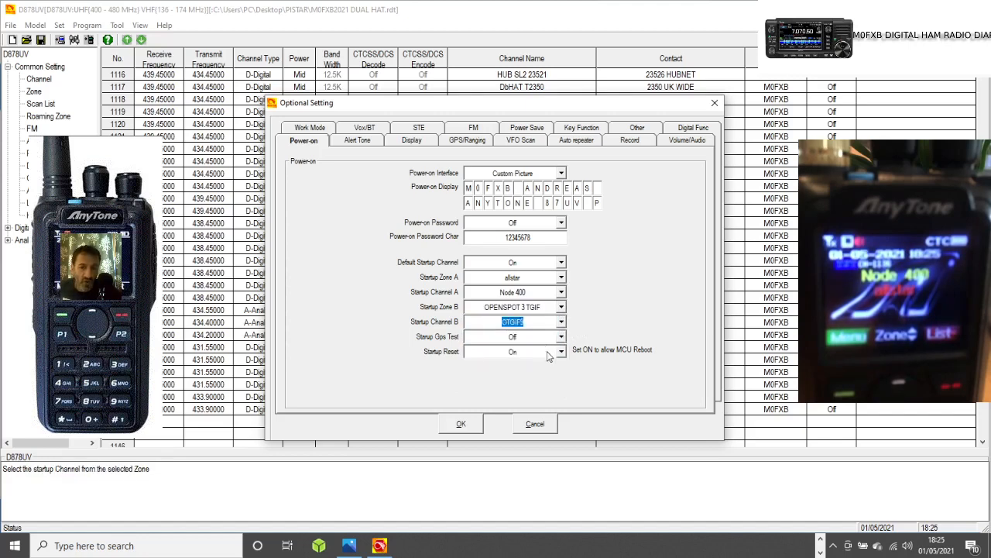
pyautogui.click(462, 424)
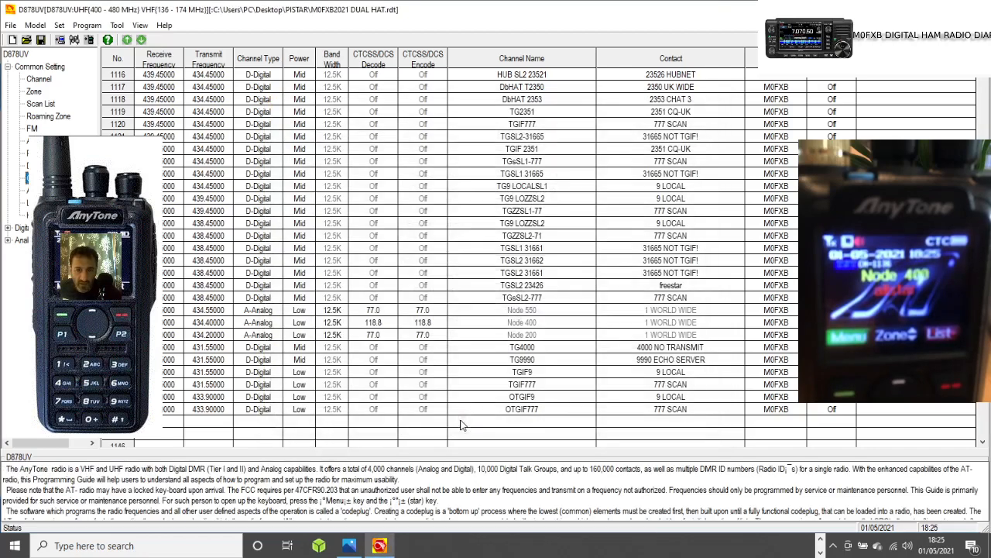
# Write the codeplug with the changed startup settings to the radio, and close the completion notice
pyautogui.click(87, 25)
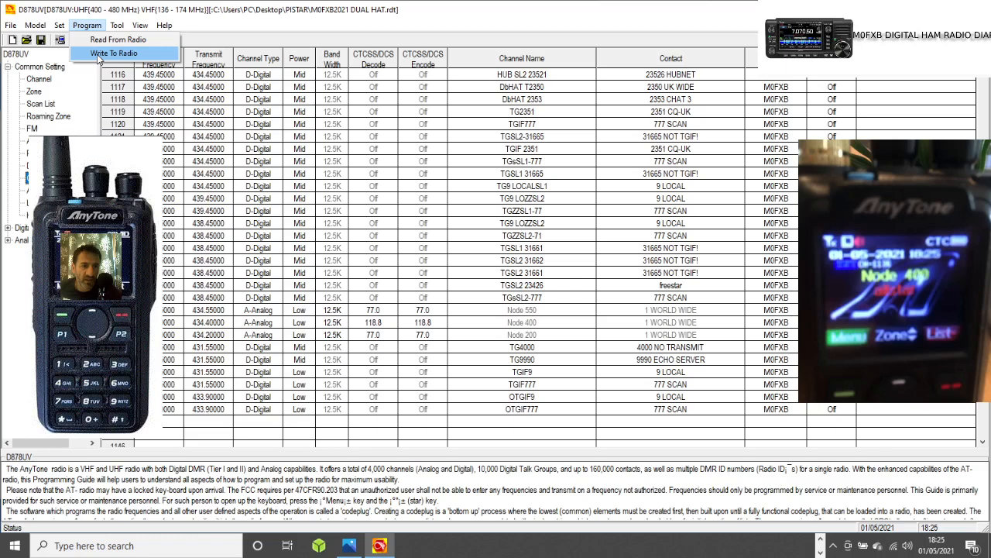
pyautogui.click(99, 55)
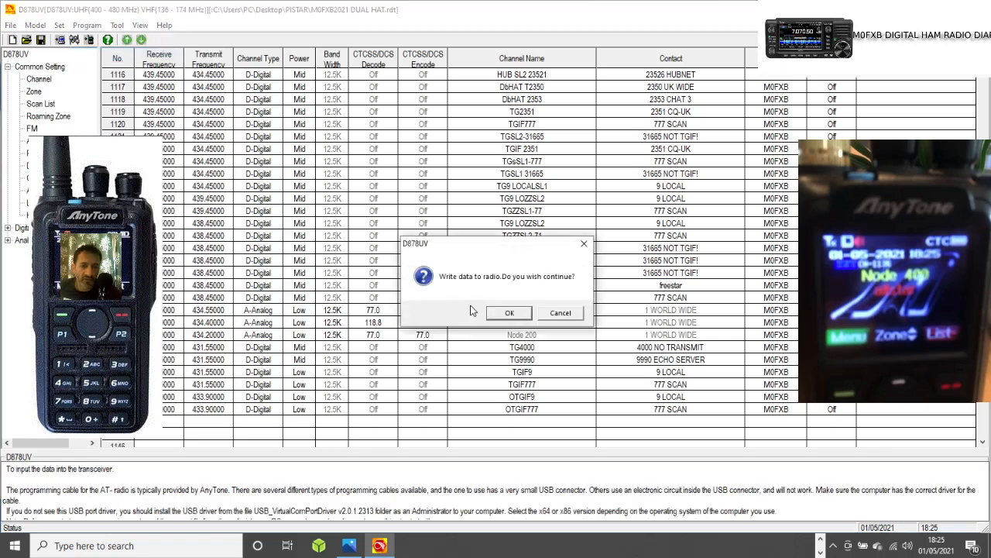
pyautogui.click(498, 313)
pyautogui.click(484, 303)
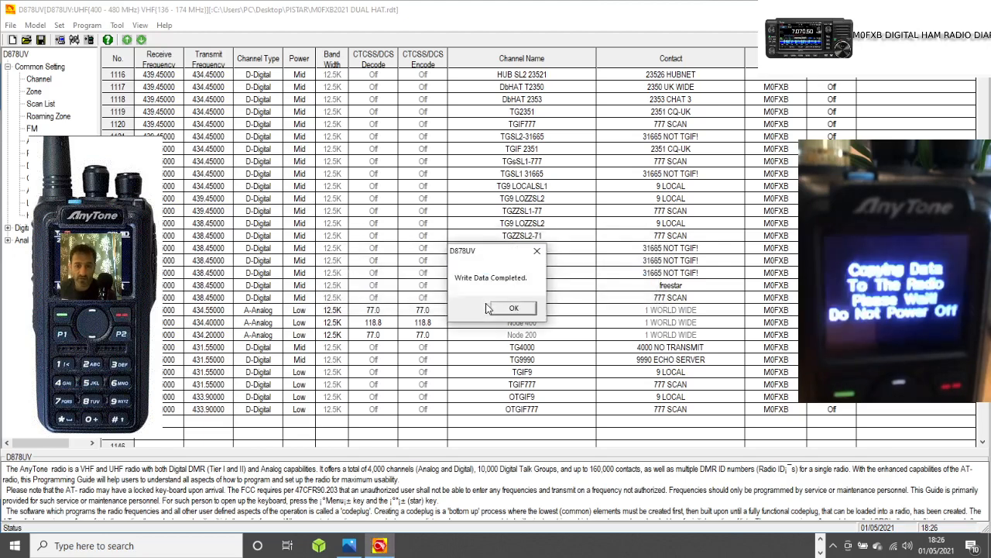
pyautogui.click(510, 309)
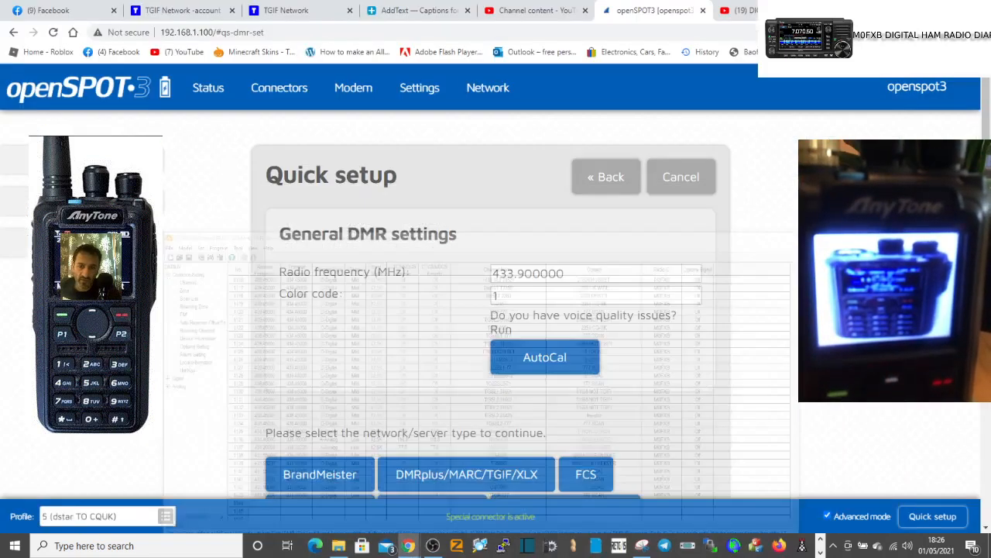
# Start the quick setup for a DMR radio and choose the DMRplus/MARC/TGIF/XLX network type
pyautogui.click(933, 519)
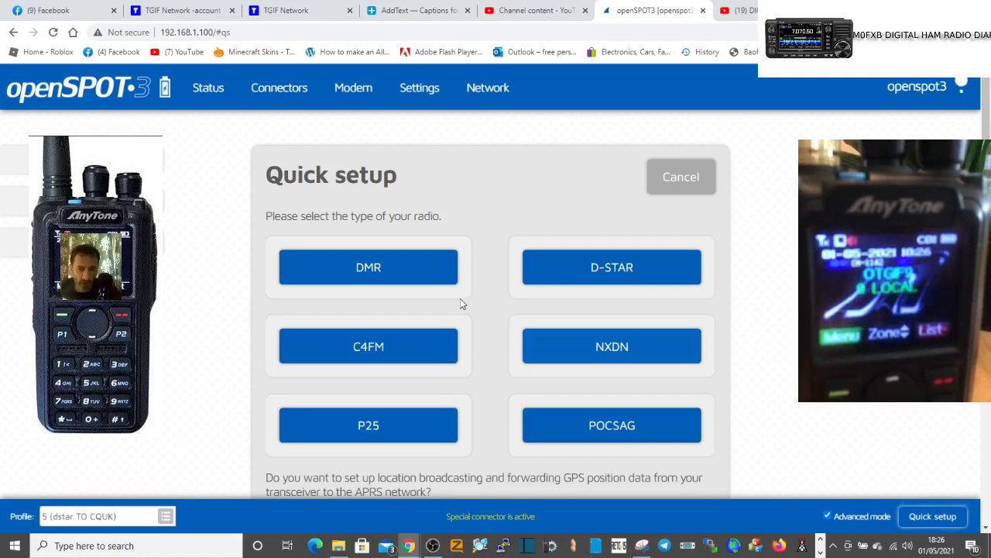
pyautogui.click(358, 277)
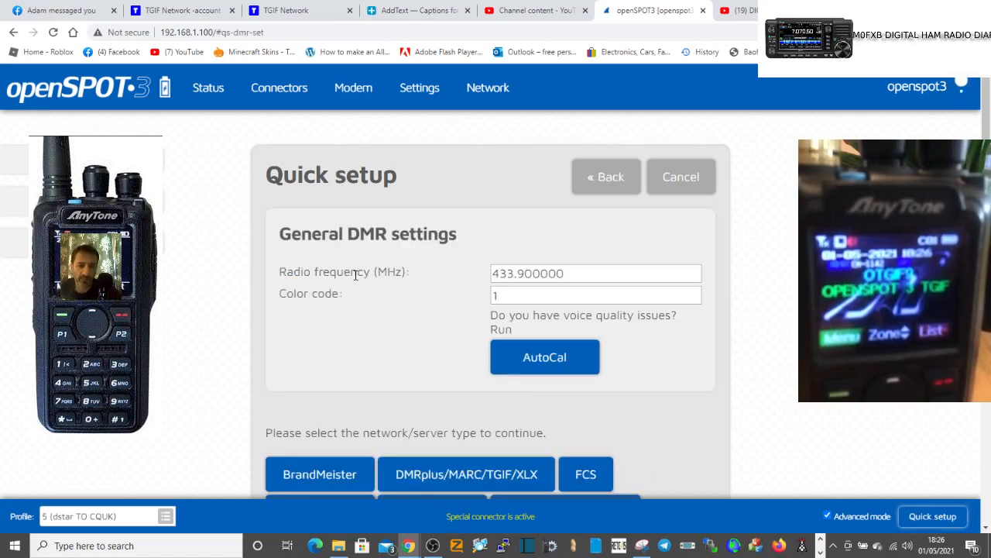
pyautogui.scroll(-4, 674, 279)
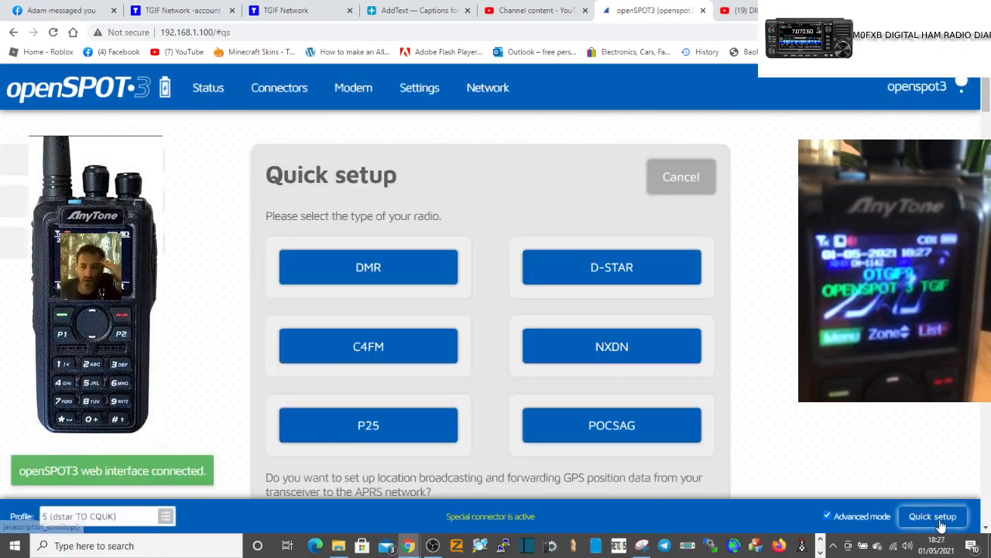
pyautogui.click(367, 267)
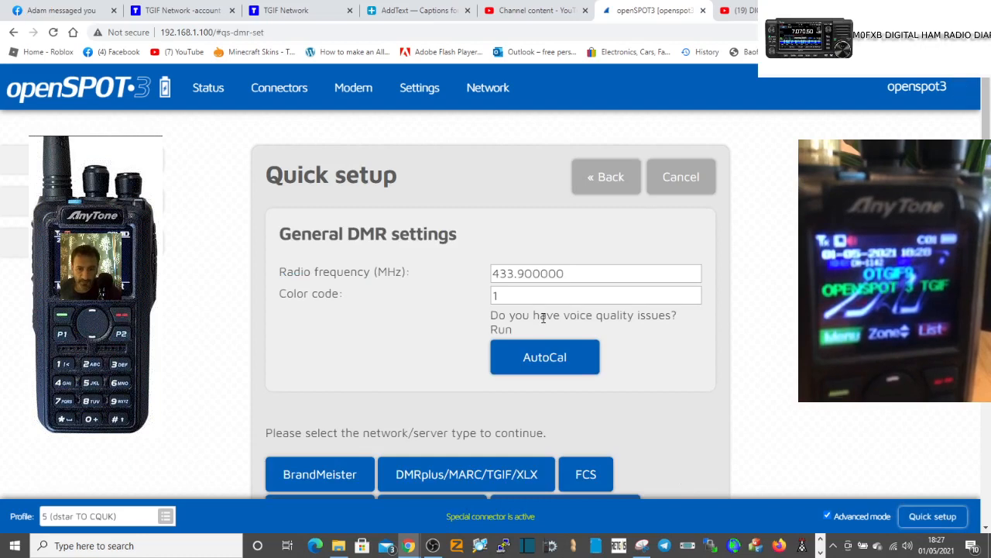
pyautogui.scroll(-3, 543, 317)
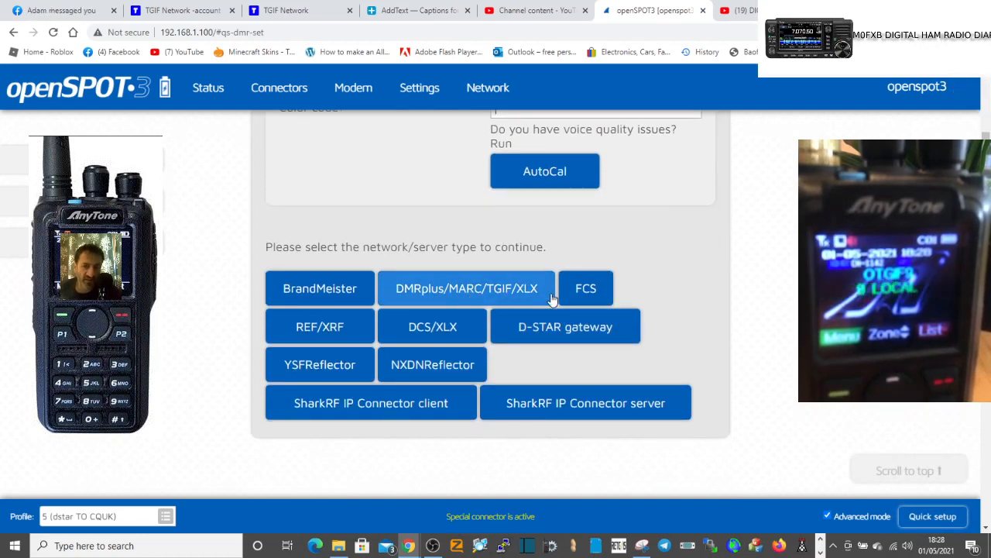
pyautogui.click(502, 292)
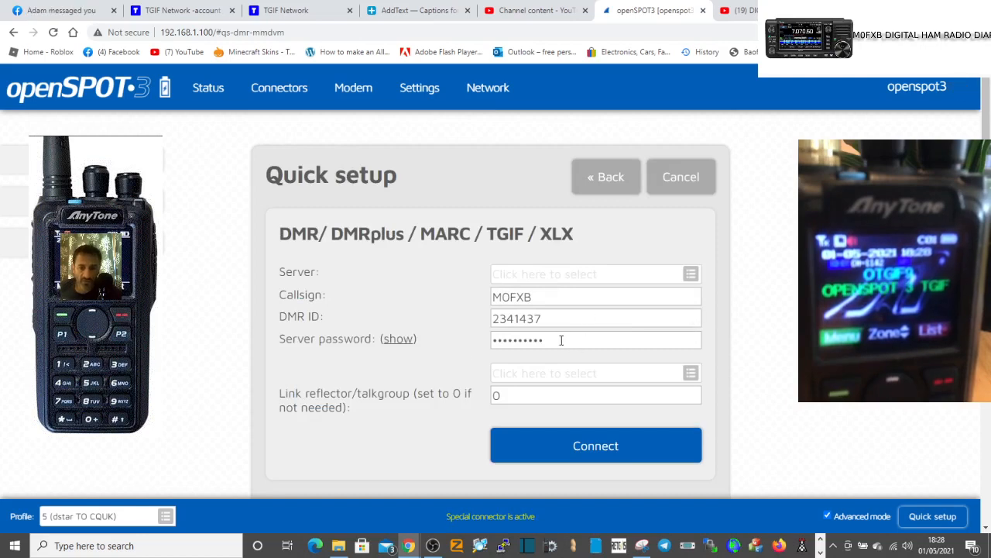
# Reveal the server password and clear the field
pyautogui.click(413, 339)
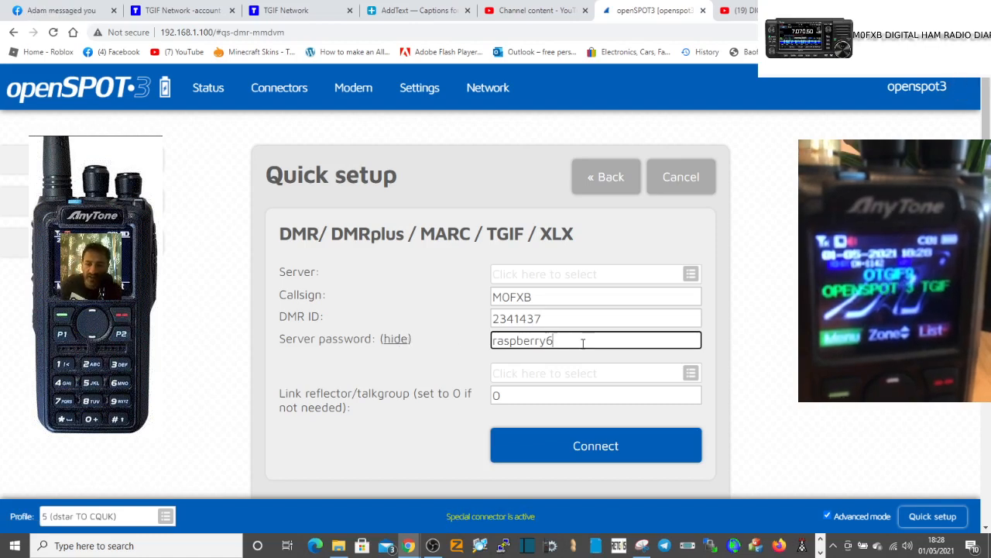
pyautogui.press('BackSpace')
pyautogui.press('BackSpace')
pyautogui.press('BackSpace')
pyautogui.press('BackSpace')
pyautogui.press('BackSpace')
pyautogui.press('BackSpace')
pyautogui.press('BackSpace')
pyautogui.press('BackSpace')
pyautogui.press('BackSpace')
pyautogui.press('BackSpace')
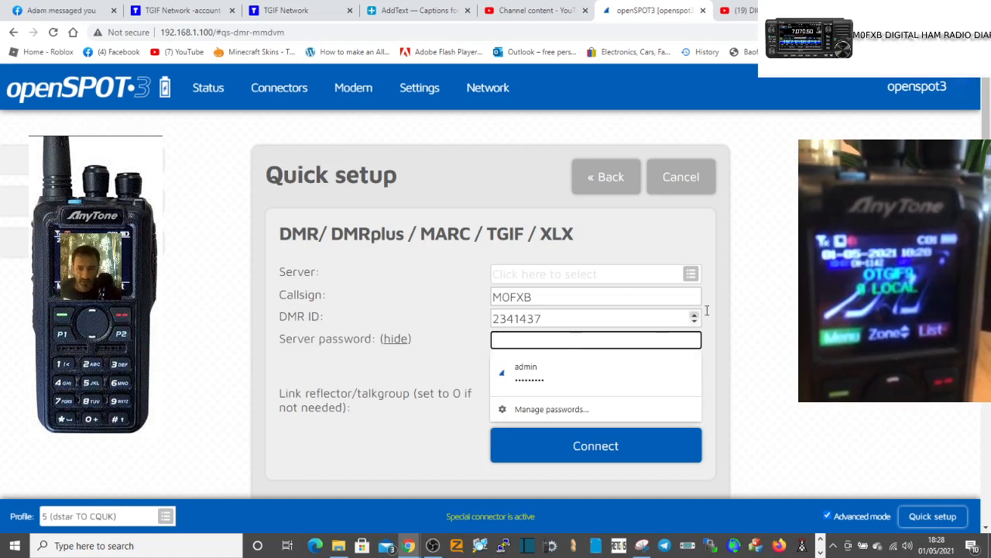
# Select TGIF as the server for the DMR connection and connect
pyautogui.click(695, 276)
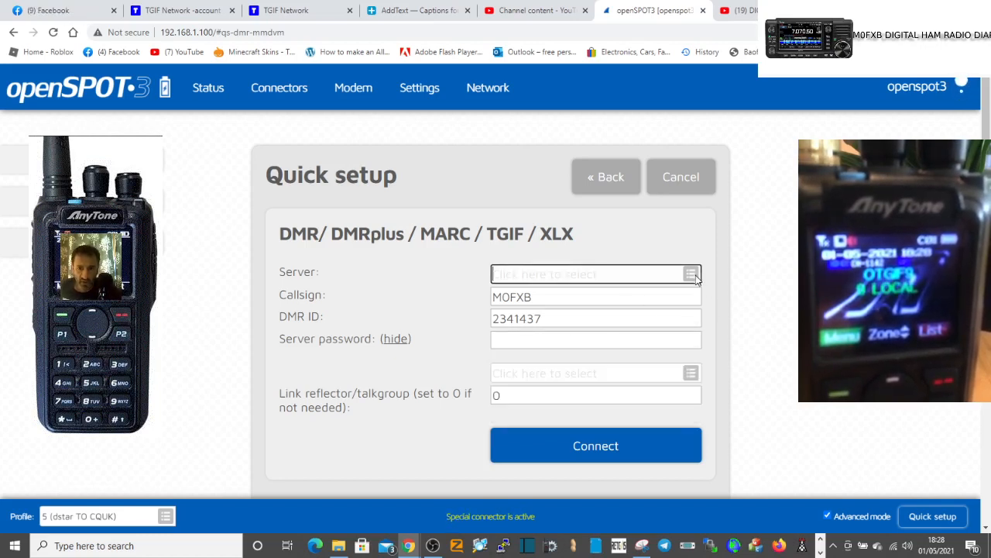
pyautogui.click(695, 277)
pyautogui.click(695, 276)
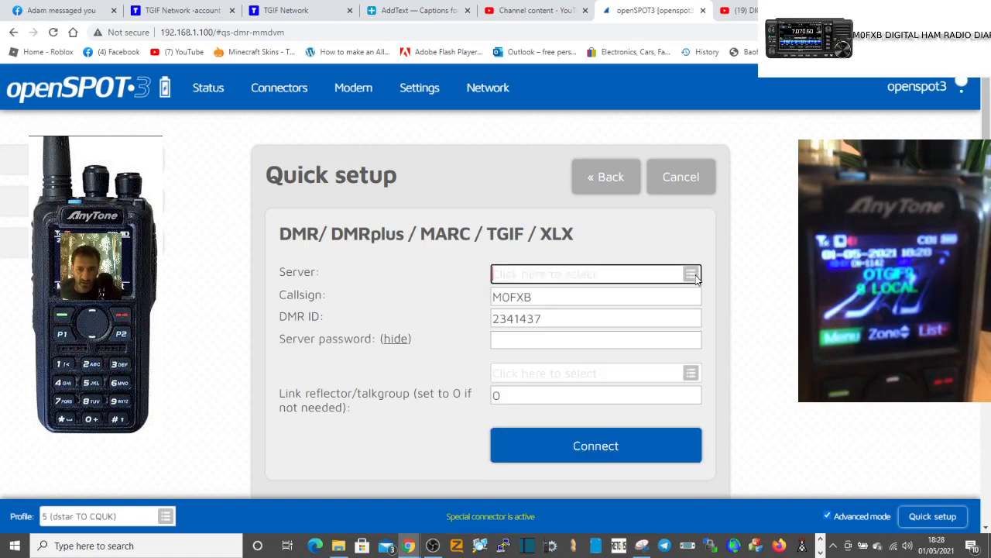
pyautogui.click(695, 277)
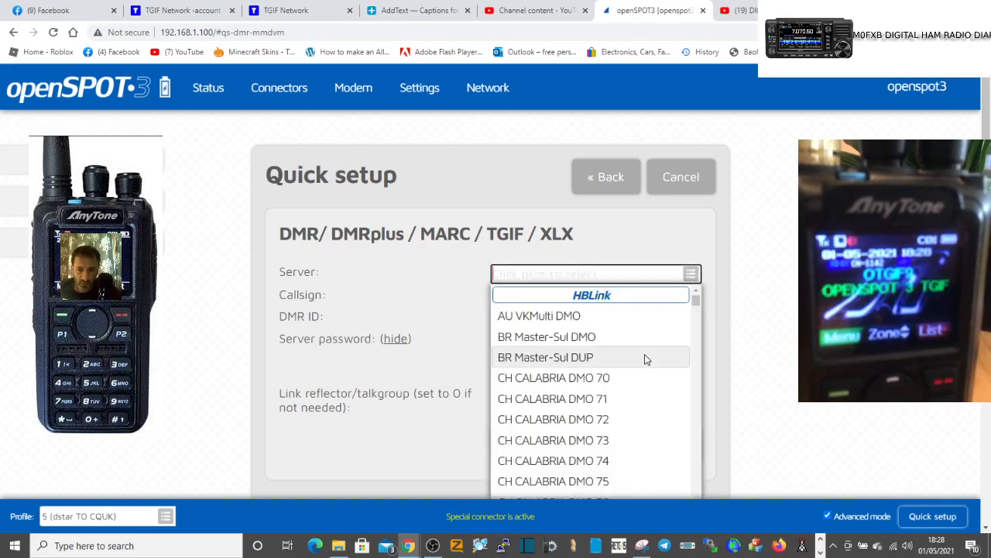
pyautogui.scroll(-10, 645, 359)
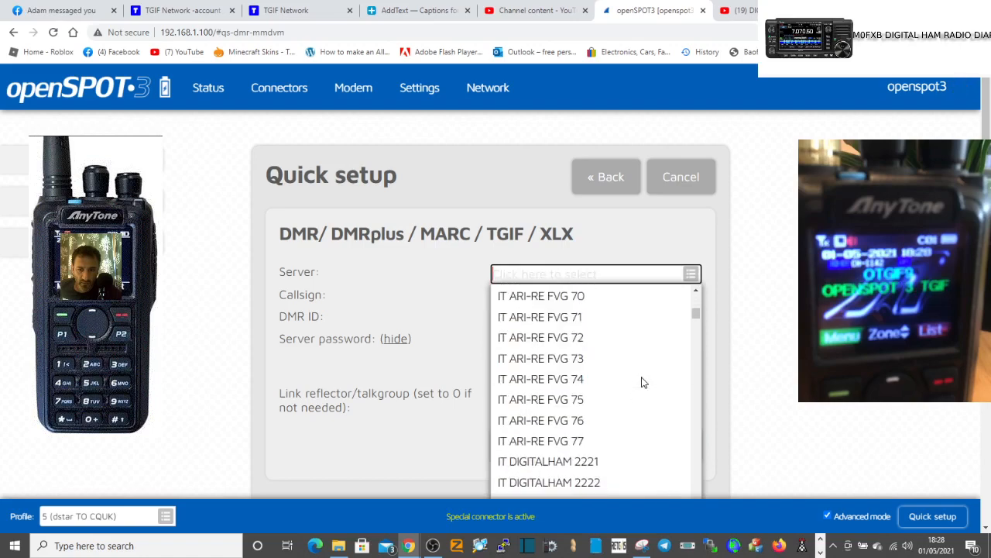
pyautogui.scroll(-7, 642, 382)
pyautogui.scroll(-5, 641, 382)
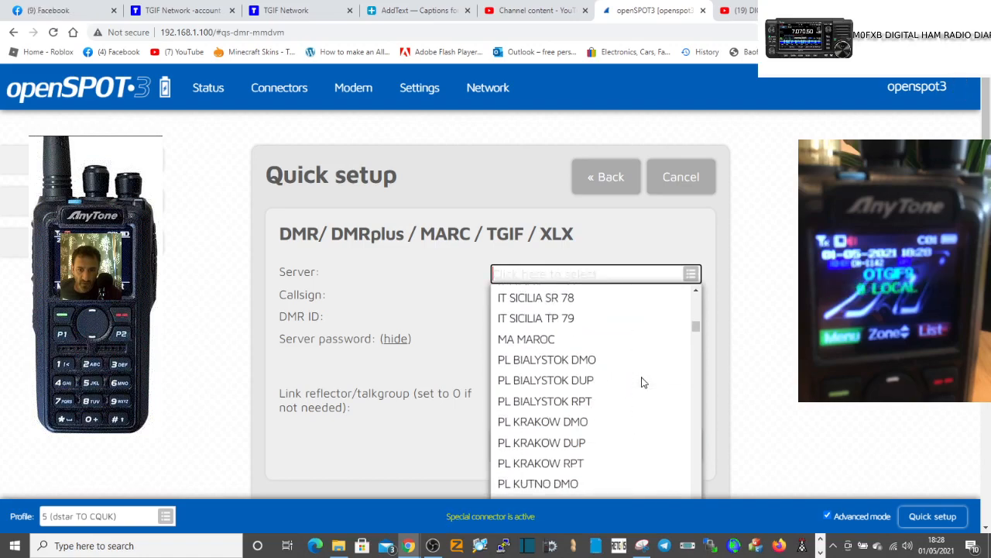
pyautogui.scroll(-15, 641, 382)
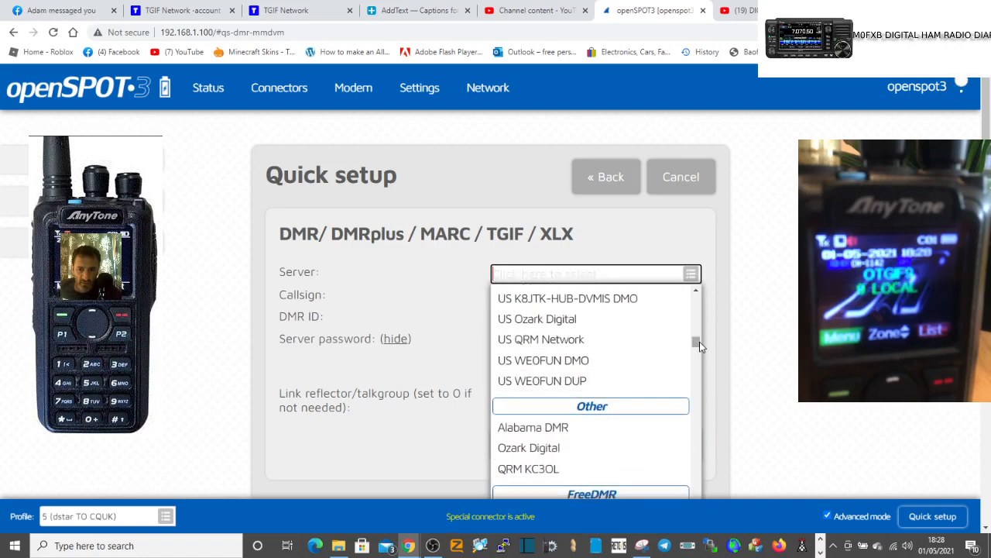
pyautogui.moveTo(700, 341); pyautogui.dragTo(680, 384)
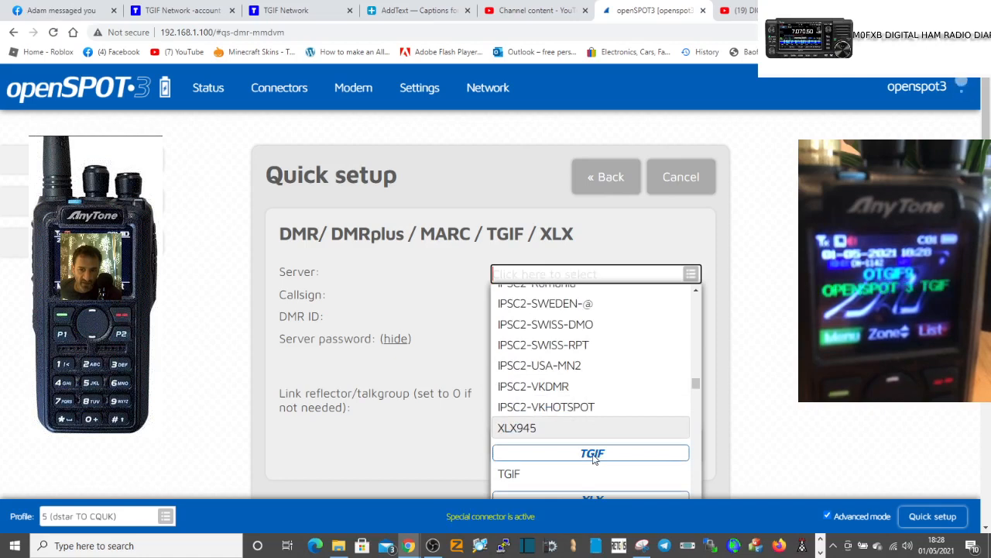
pyautogui.click(507, 474)
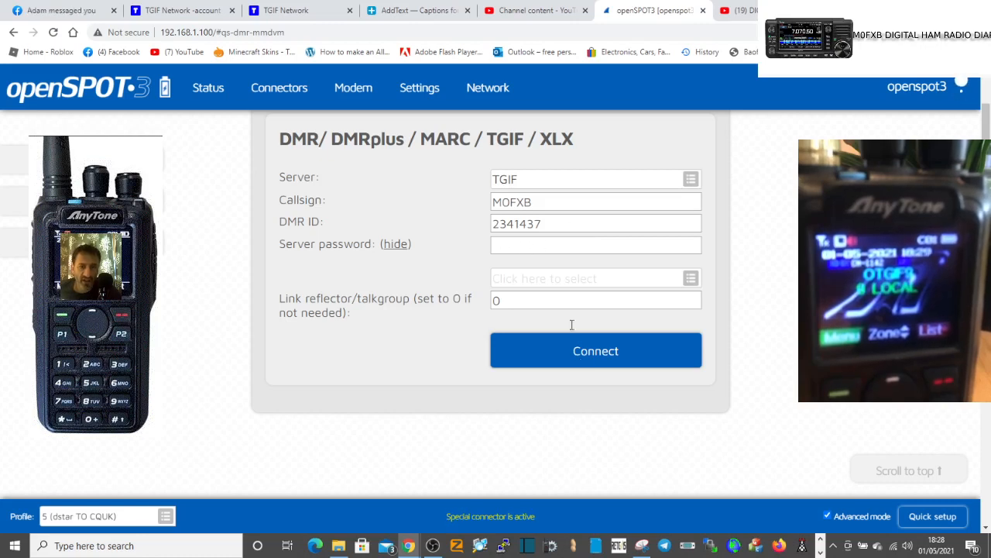
pyautogui.click(590, 349)
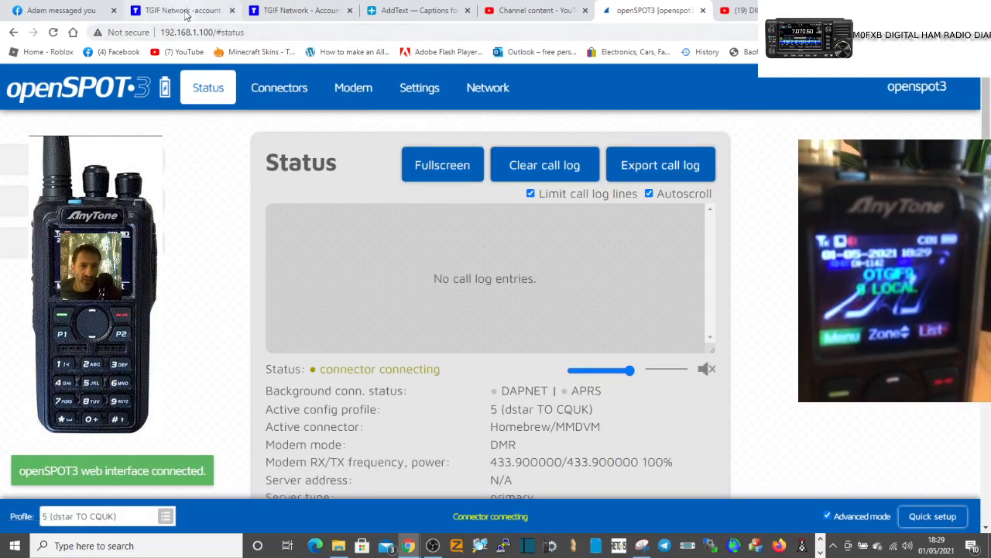
# Switch to the TGIF Network site and open the profile's Security page to view the hotspot security key field
pyautogui.click(185, 11)
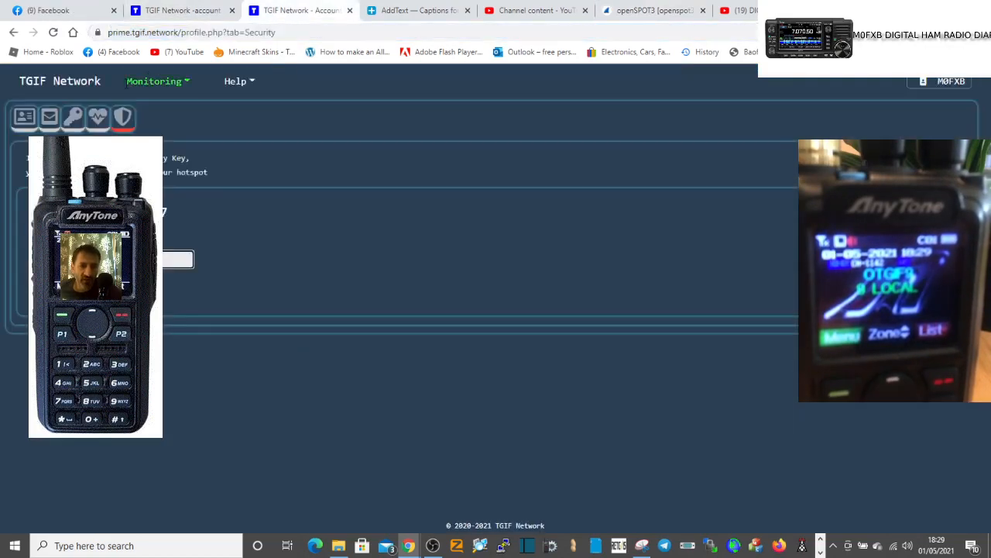
pyautogui.click(44, 85)
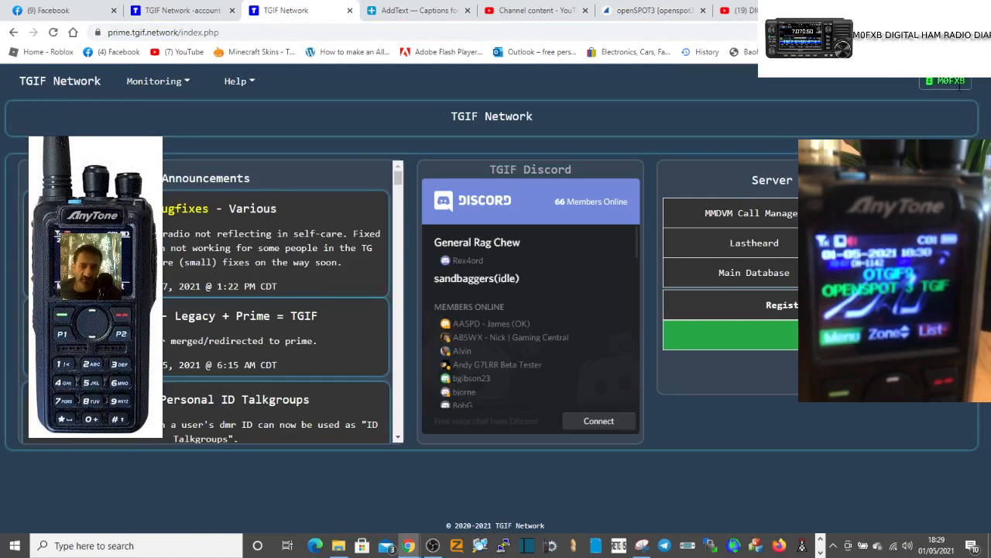
pyautogui.click(947, 85)
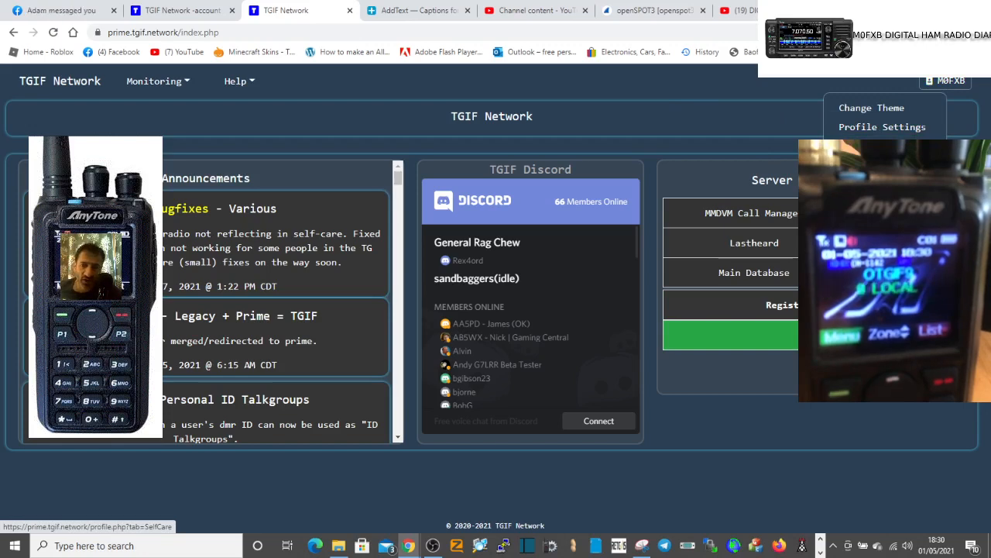
pyautogui.click(882, 146)
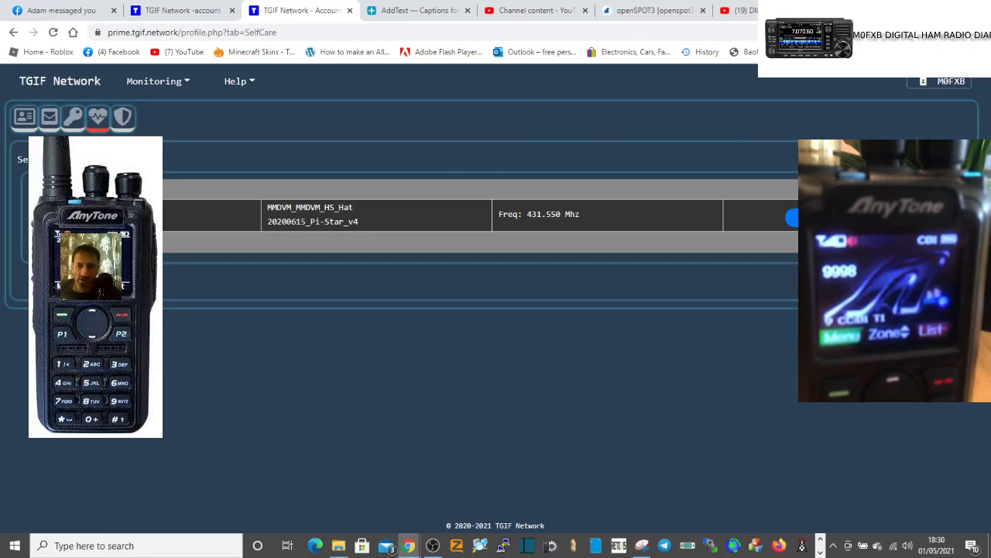
pyautogui.click(942, 80)
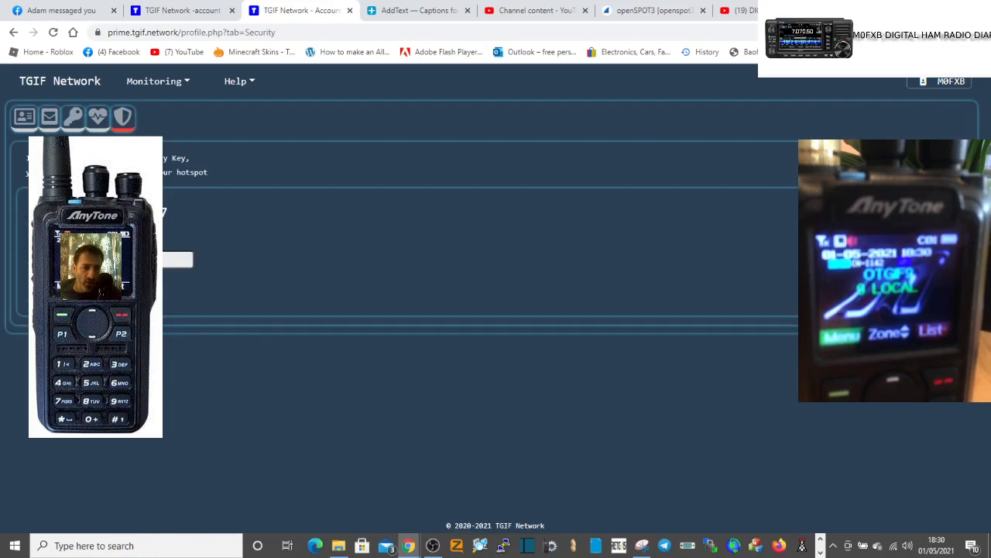
pyautogui.click(178, 259)
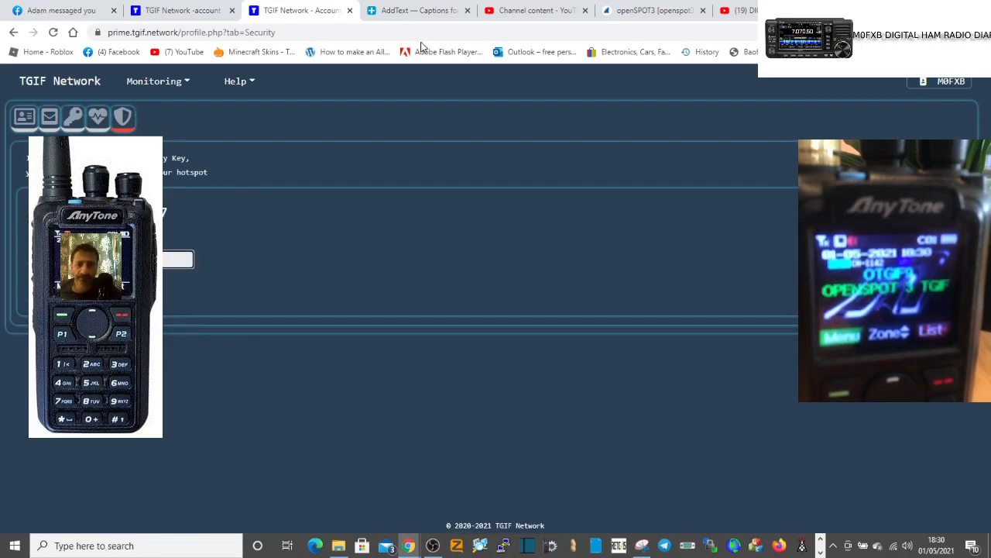
# Return to the openSPOT3 page and restart quick setup for DMR with the DMRplus/MARC/TGIF/XLX network type
pyautogui.click(639, 11)
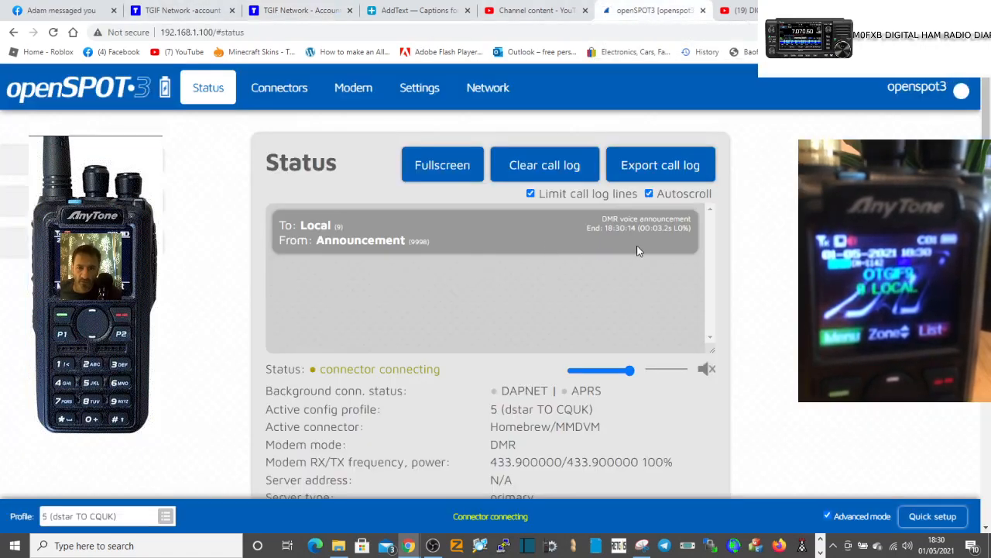
pyautogui.scroll(-3, 680, 252)
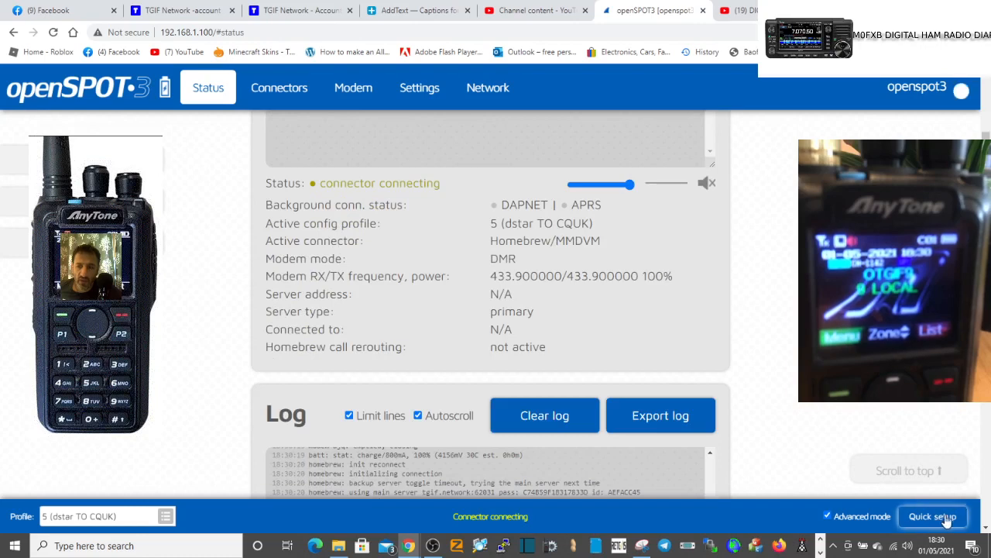
pyautogui.click(933, 517)
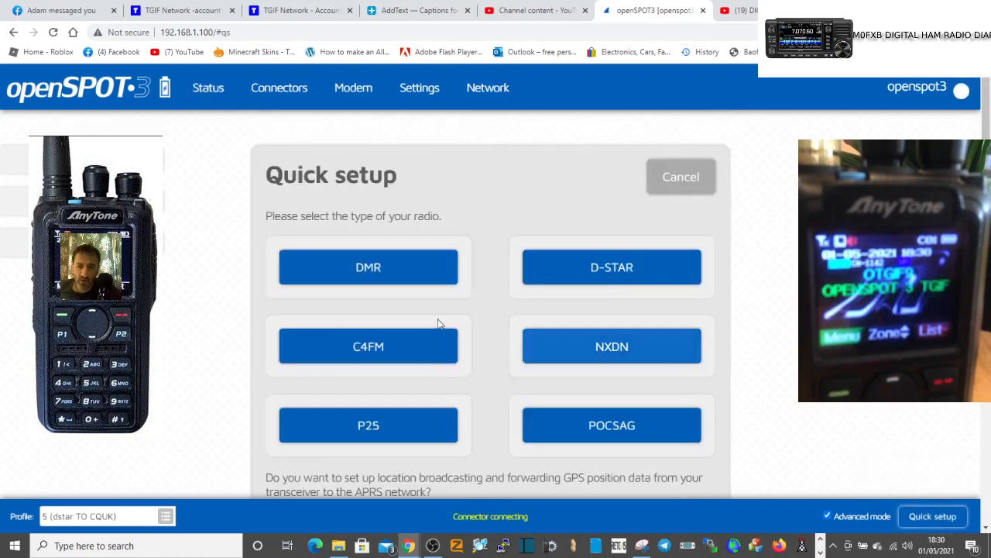
pyautogui.click(367, 271)
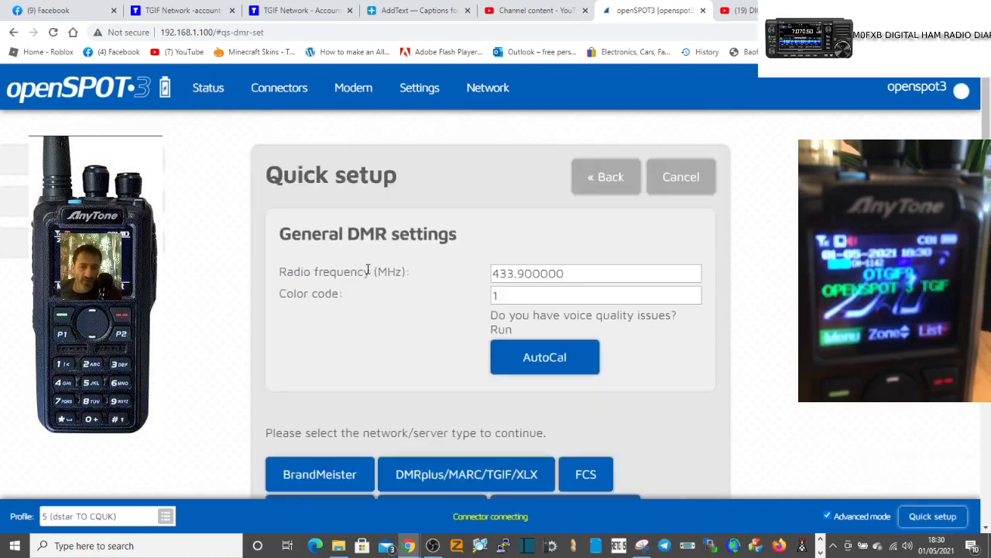
pyautogui.scroll(-3, 542, 352)
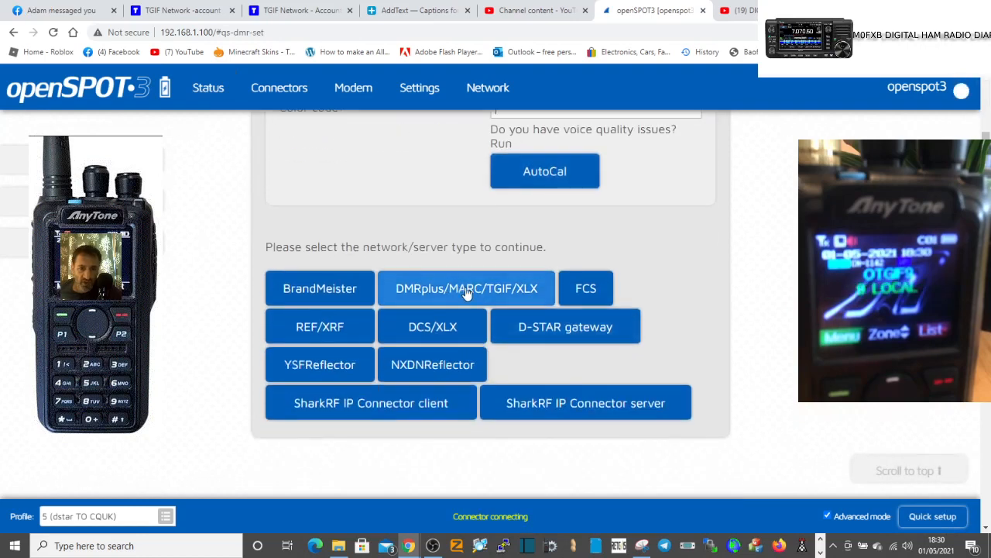
pyautogui.click(467, 292)
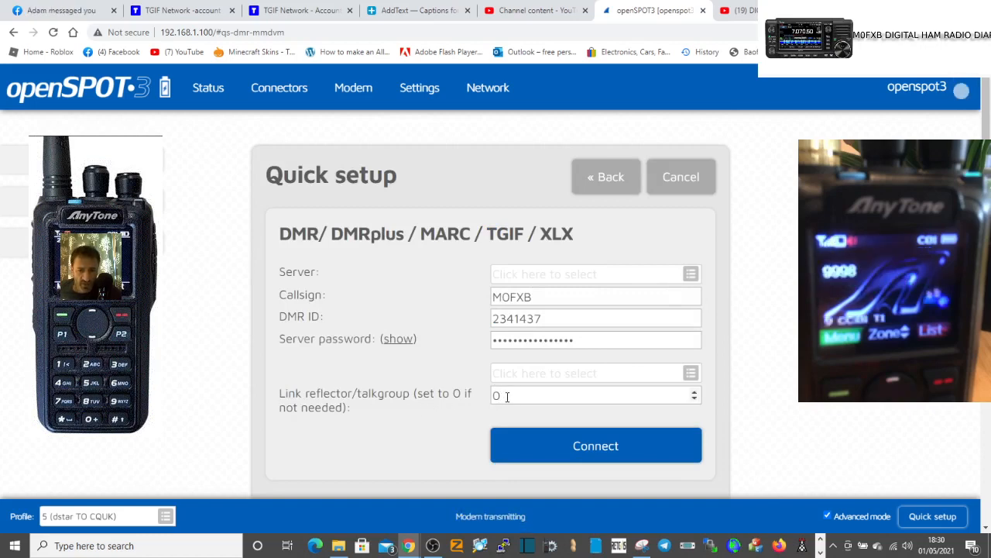
# Set the link reflector/talkgroup to 9
pyautogui.click(508, 396)
pyautogui.press('BackSpace')
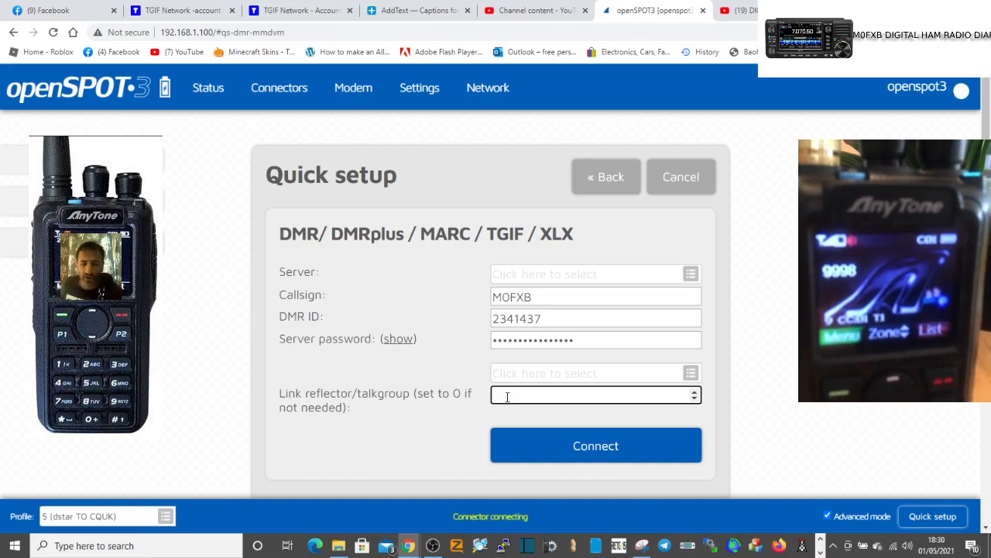
pyautogui.write('9')
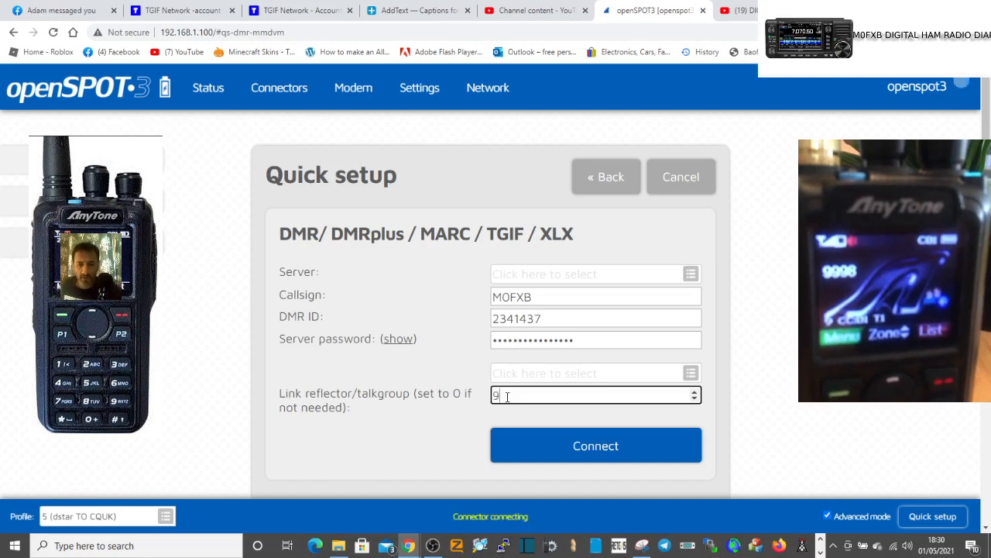
# Choose TGIF from the list of servers for the talkgroup 9 connection
pyautogui.click(692, 280)
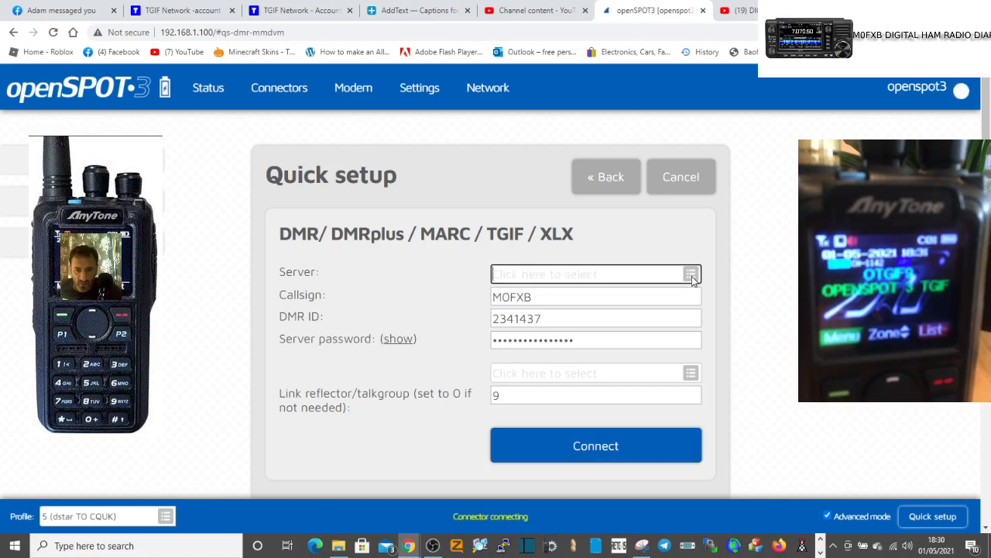
pyautogui.click(691, 280)
pyautogui.click(691, 280)
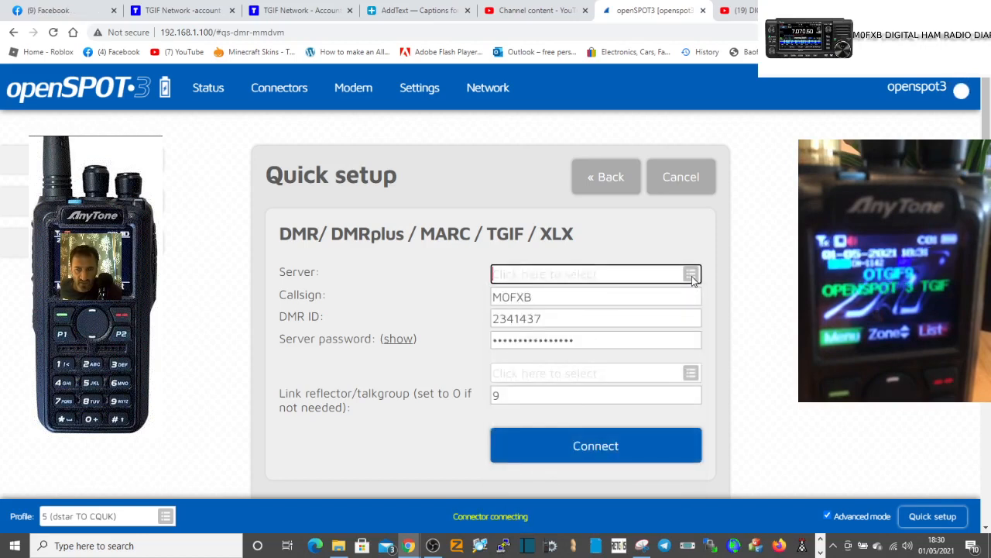
pyautogui.click(693, 280)
pyautogui.scroll(-20, 624, 405)
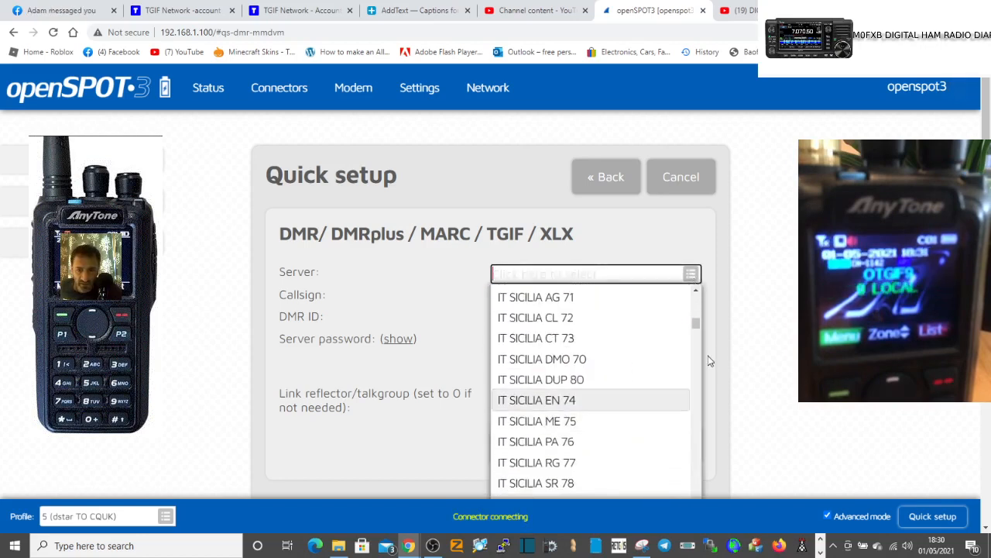
pyautogui.moveTo(697, 322); pyautogui.dragTo(694, 385)
pyautogui.click(513, 372)
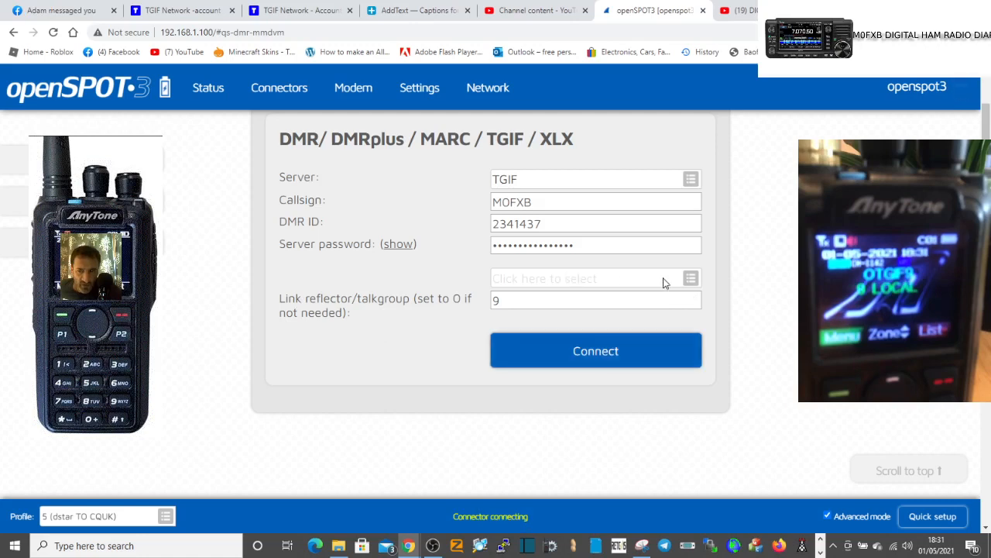
# Browse the predefined reflectors and talkgroups offered for the link setting, leaving the list without choosing an entry
pyautogui.click(691, 280)
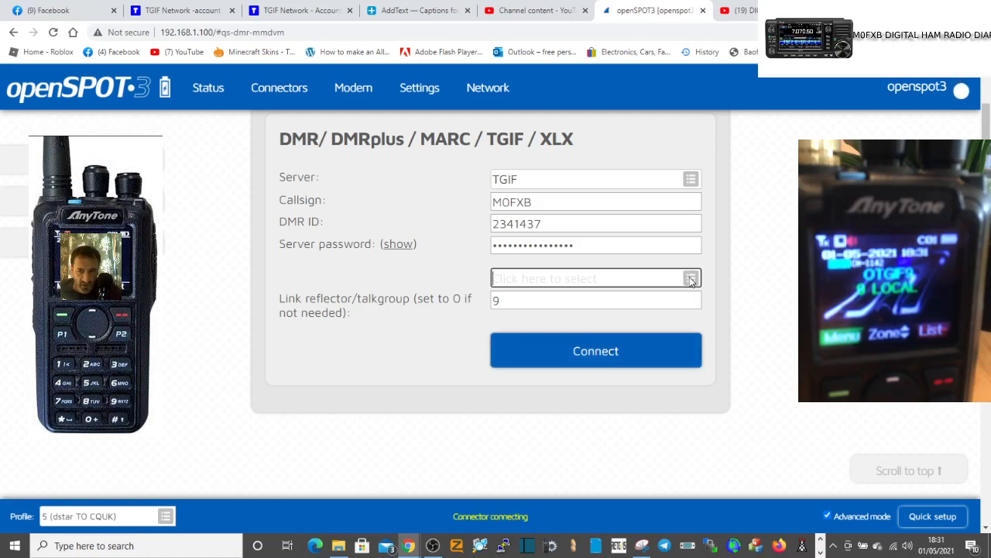
pyautogui.click(691, 280)
pyautogui.click(674, 285)
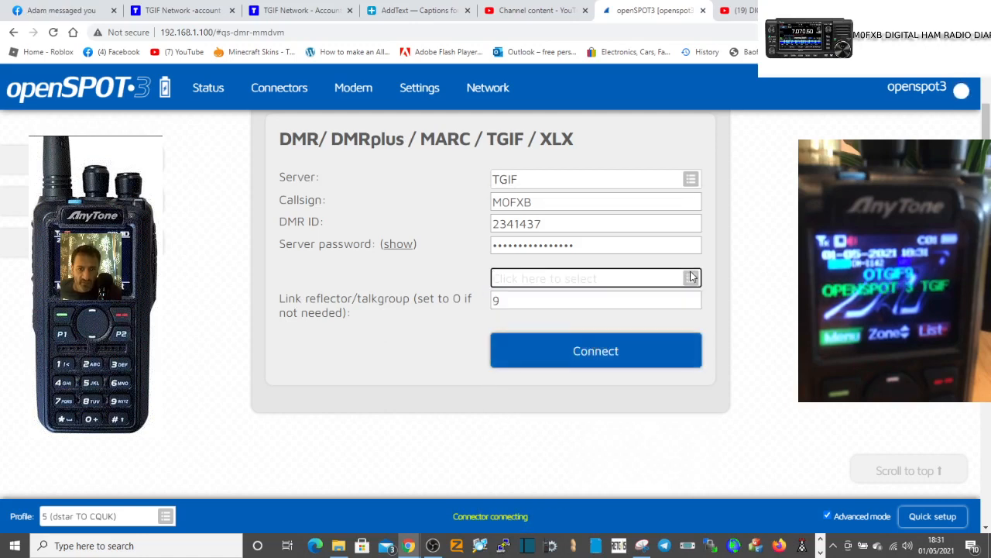
pyautogui.click(691, 280)
pyautogui.click(691, 280)
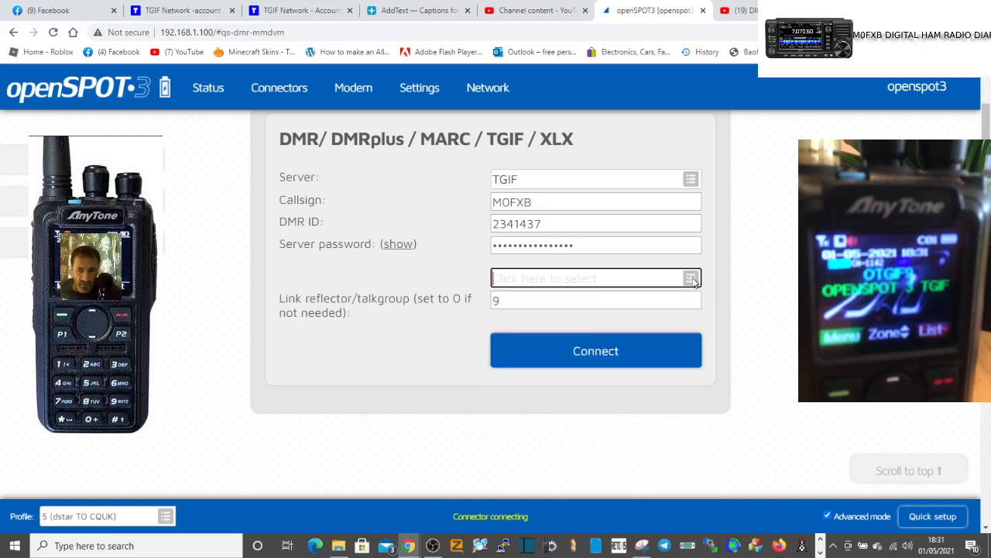
pyautogui.click(692, 279)
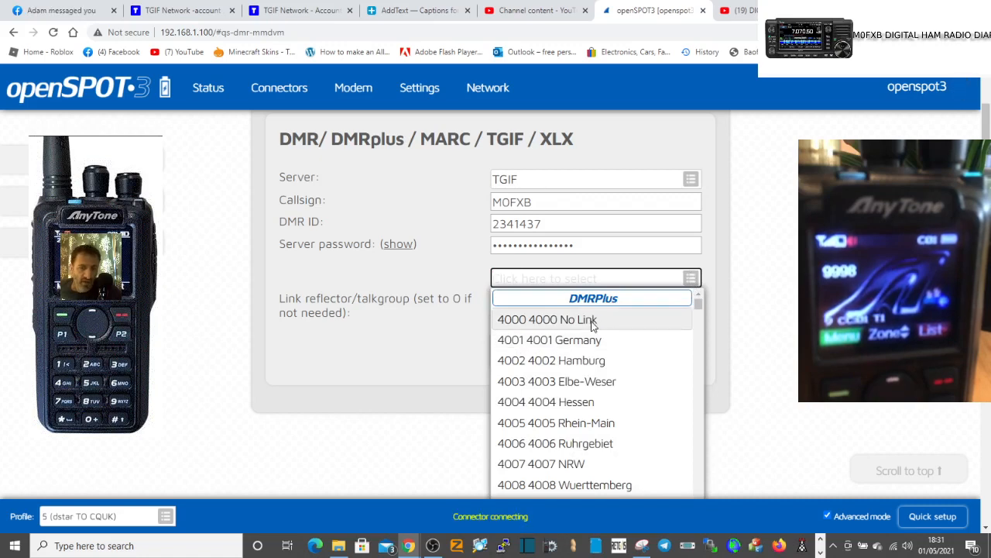
pyautogui.scroll(-4, 594, 330)
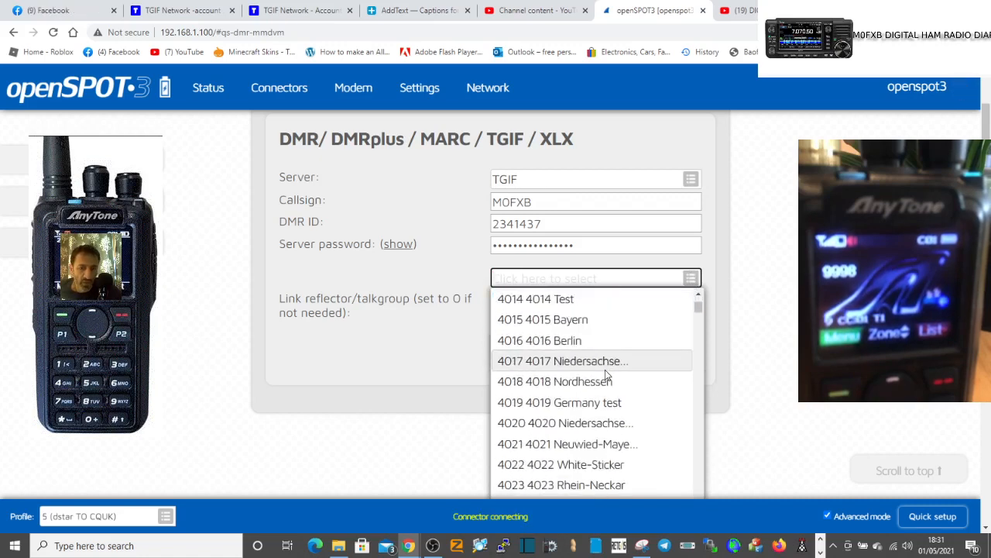
pyautogui.scroll(-12, 608, 376)
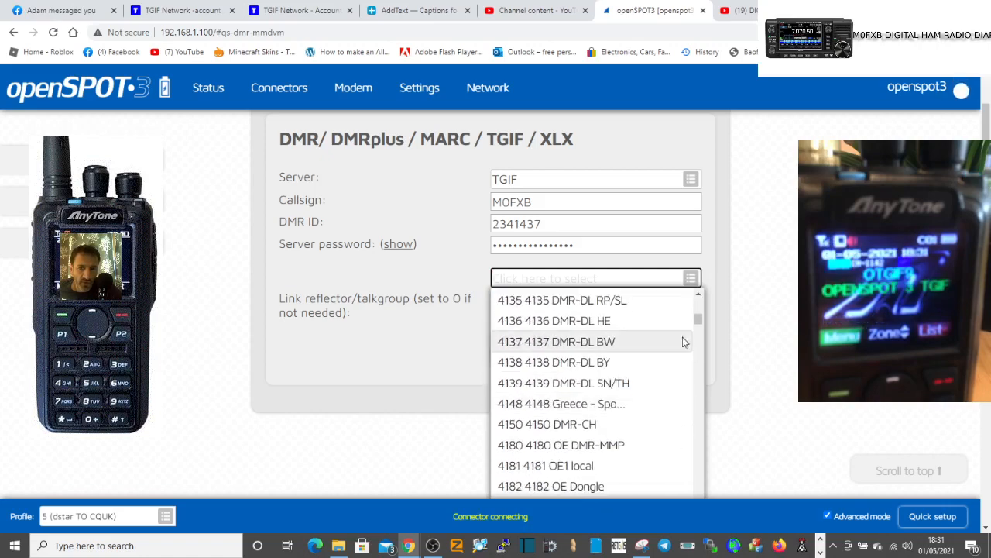
pyautogui.moveTo(698, 323); pyautogui.dragTo(725, 283)
pyautogui.click(761, 287)
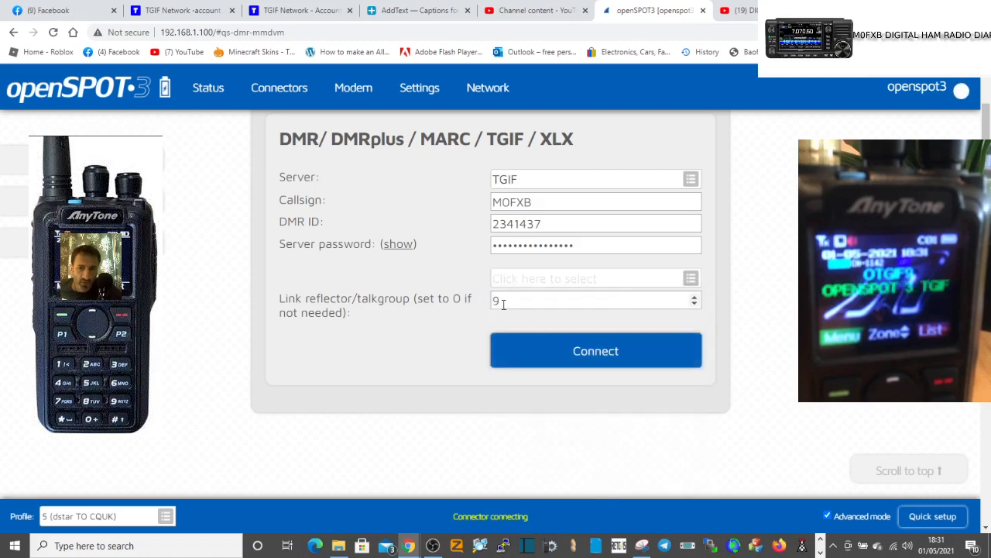
# Connect the openSPOT3 to the TGIF server with link talkgroup 9
pyautogui.click(598, 354)
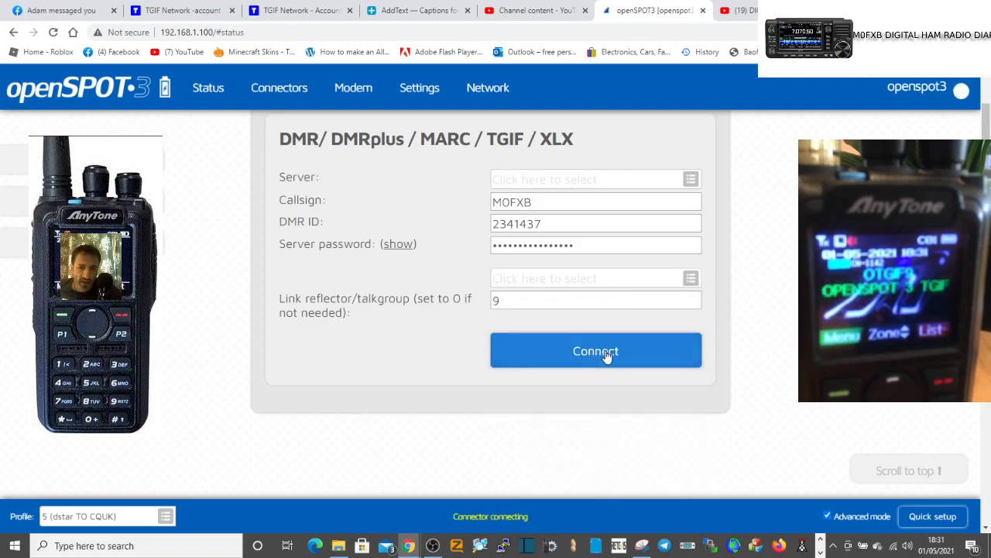